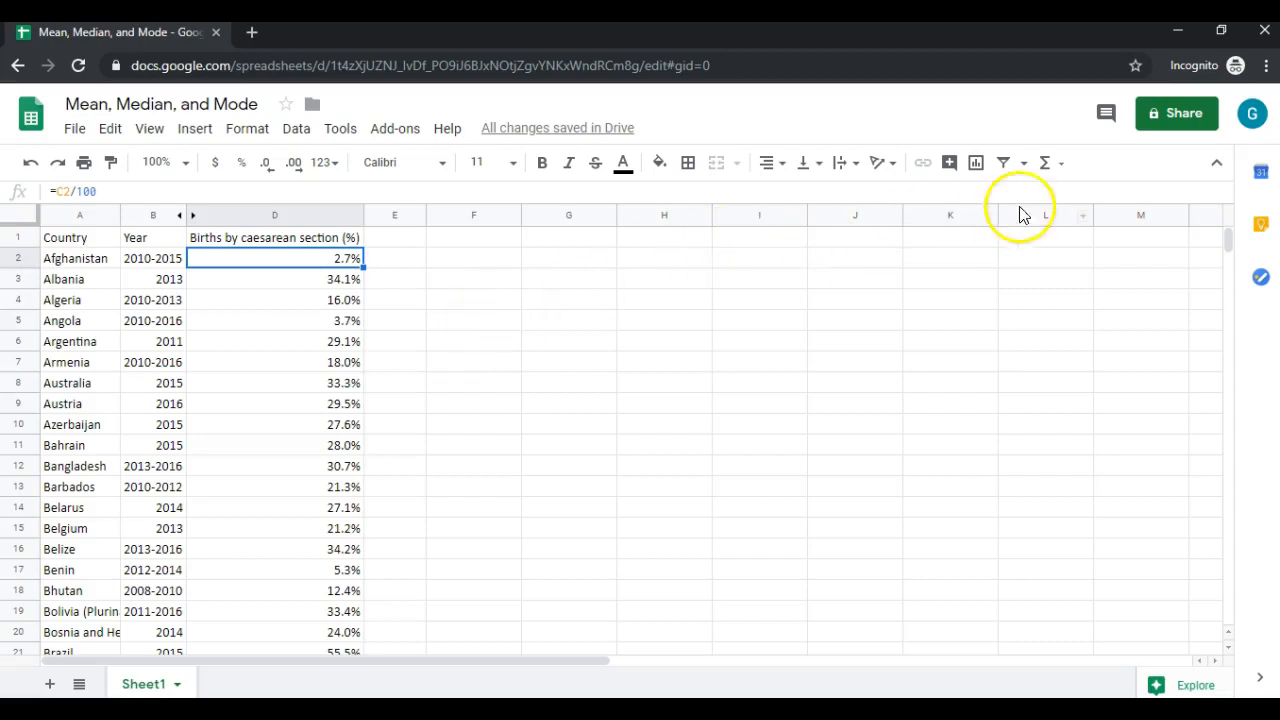
Step: Review the available functions and the caesarean-section birth percentages for all countries in column D
click(1058, 170)
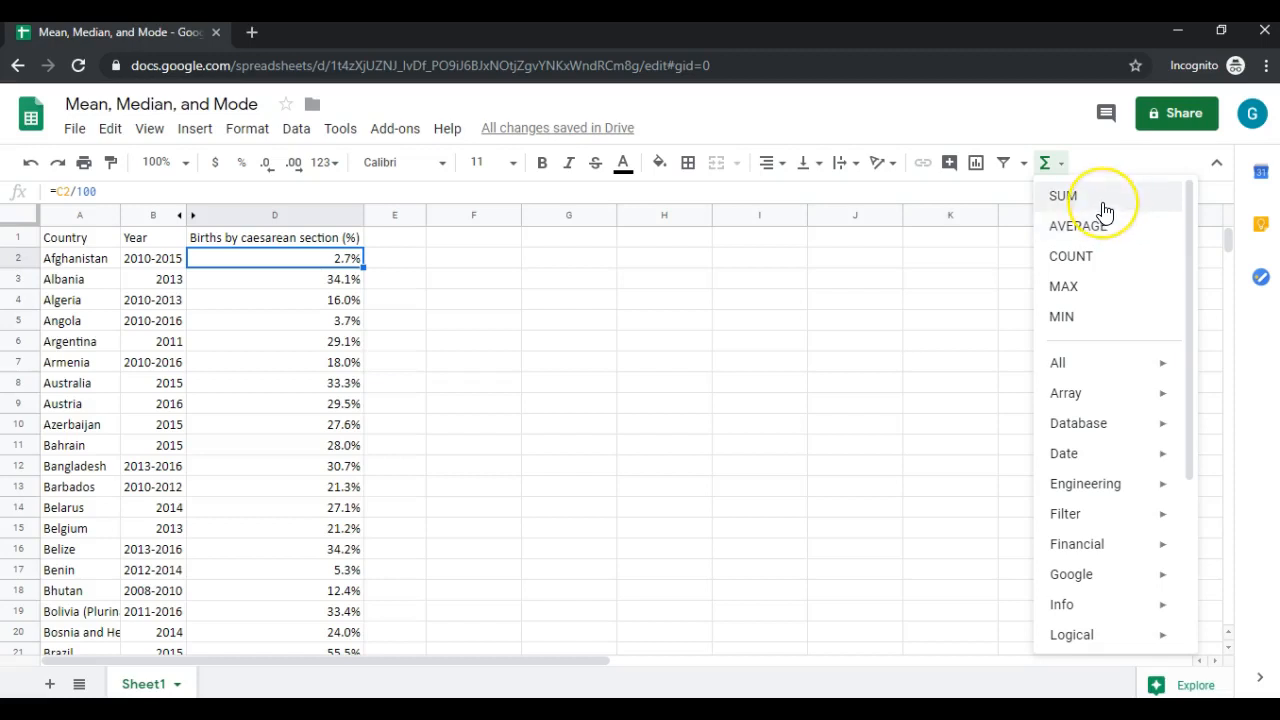
click(286, 324)
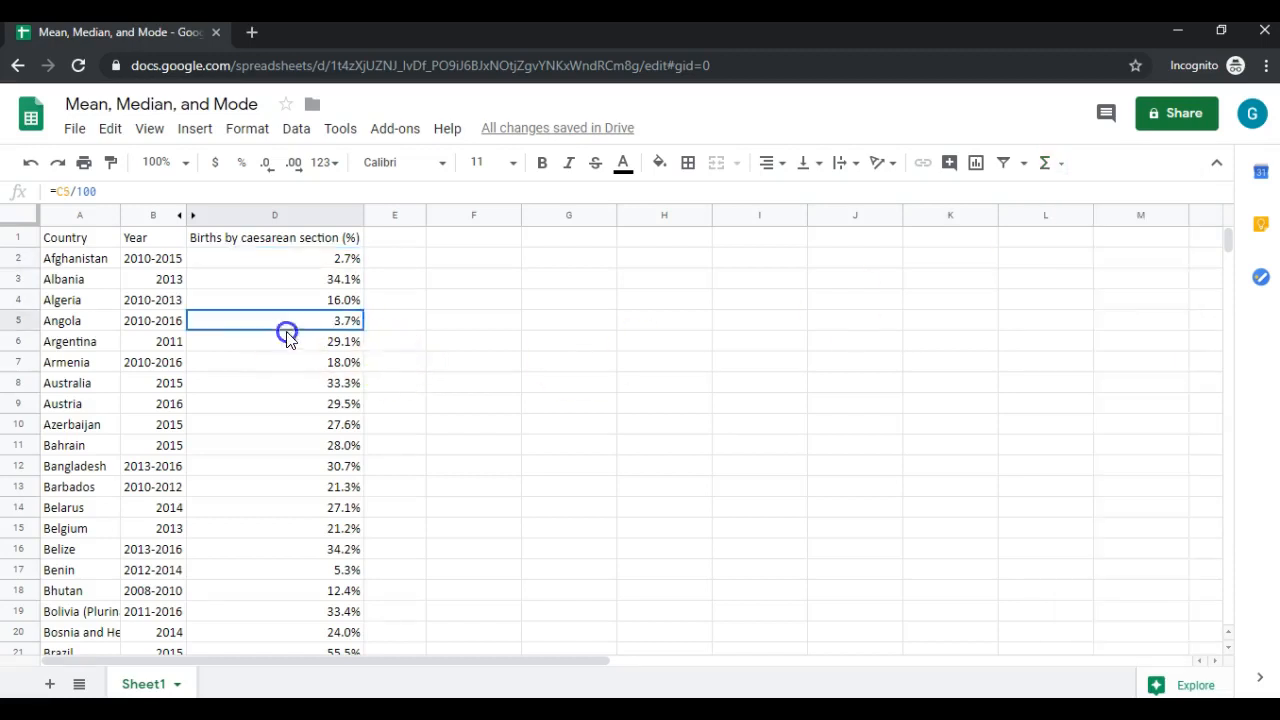
scroll(323, 578, down, 2)
scroll(314, 557, up, 2)
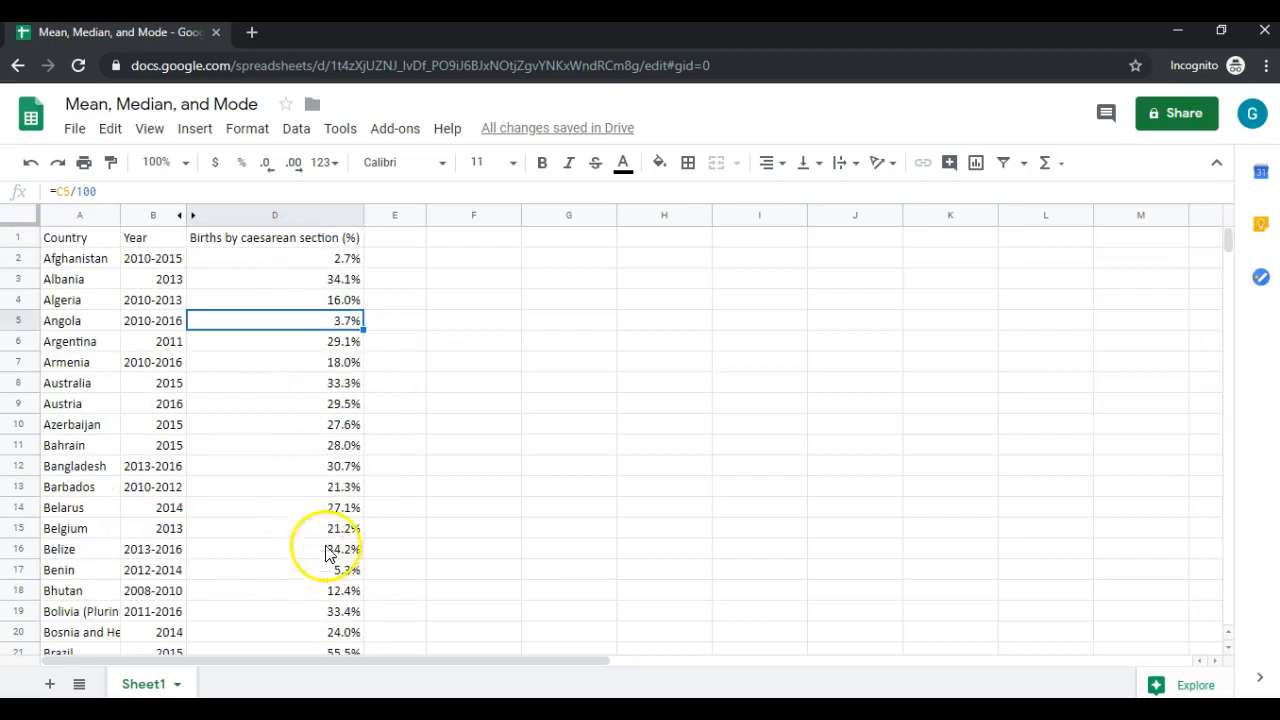
click(331, 261)
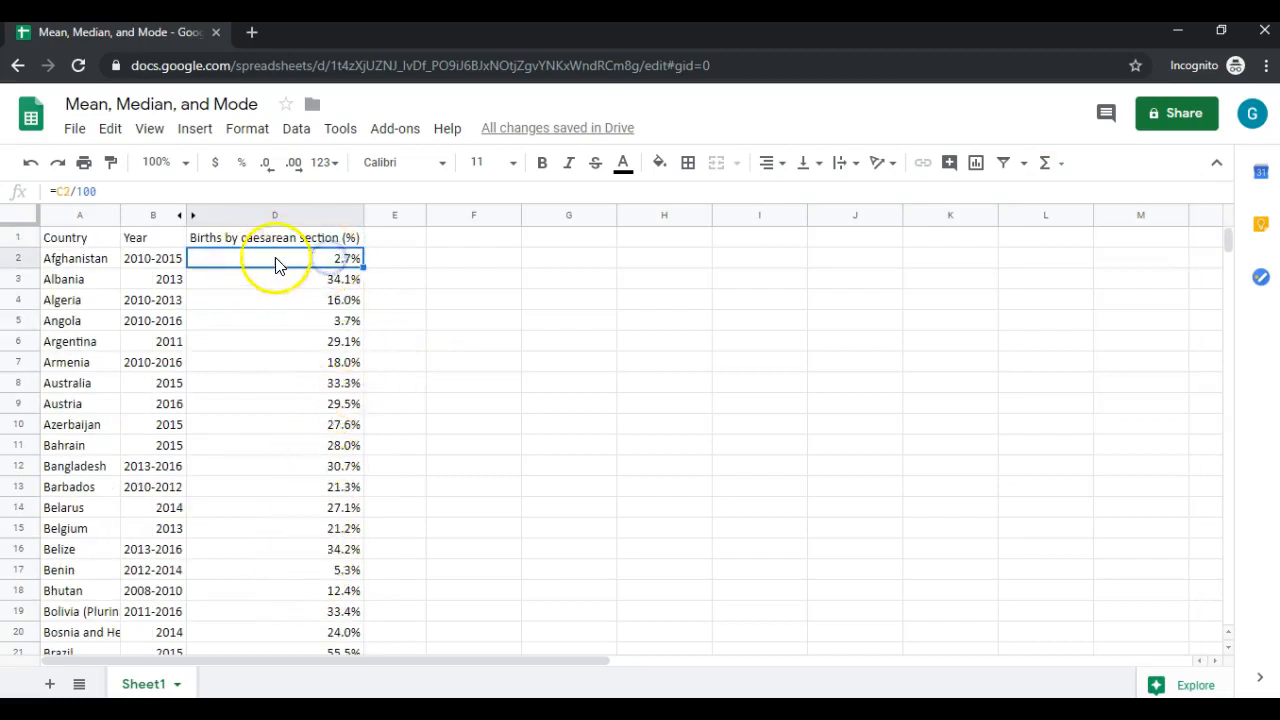
scroll(318, 490, down, 11)
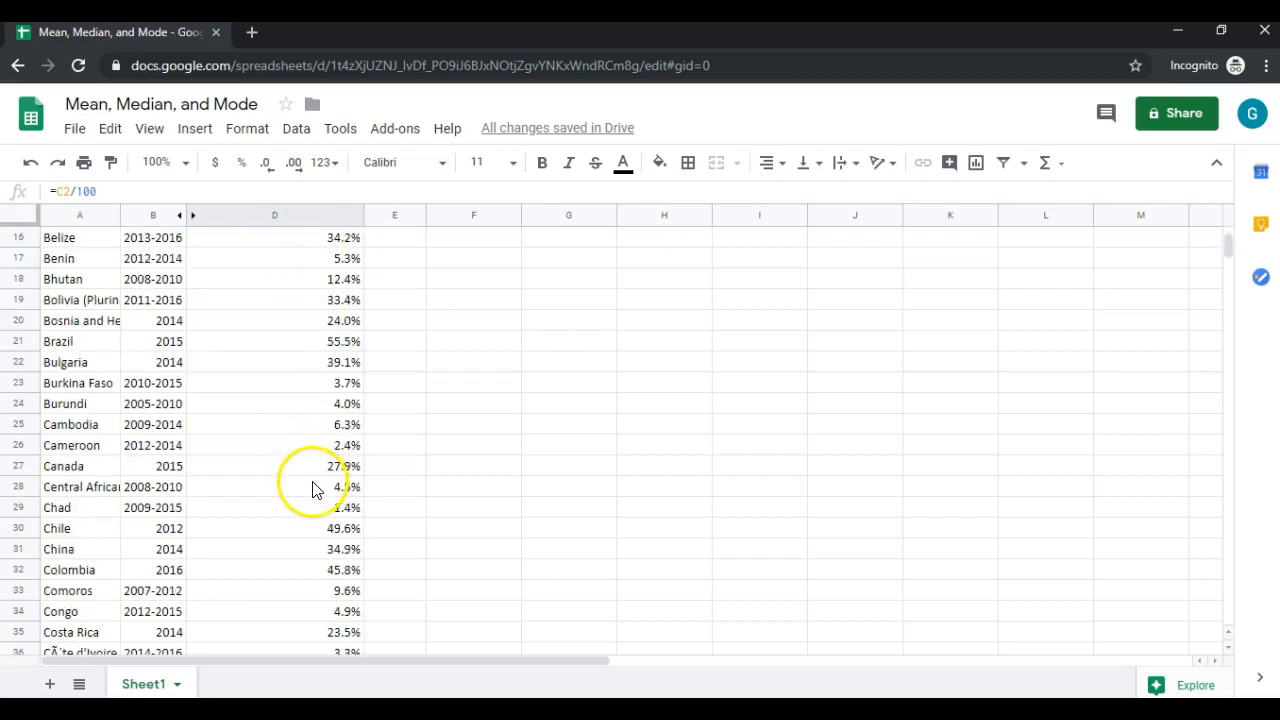
scroll(325, 490, down, 8)
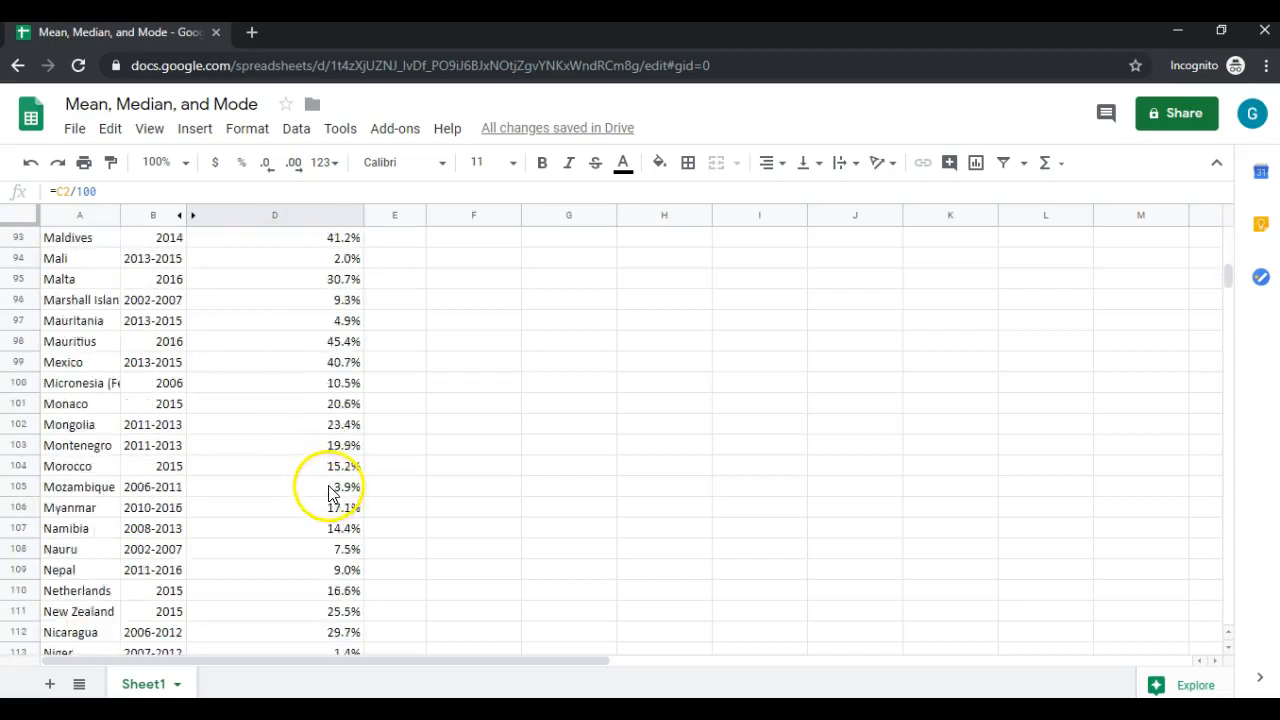
scroll(340, 460, up, 4)
scroll(335, 440, up, 15)
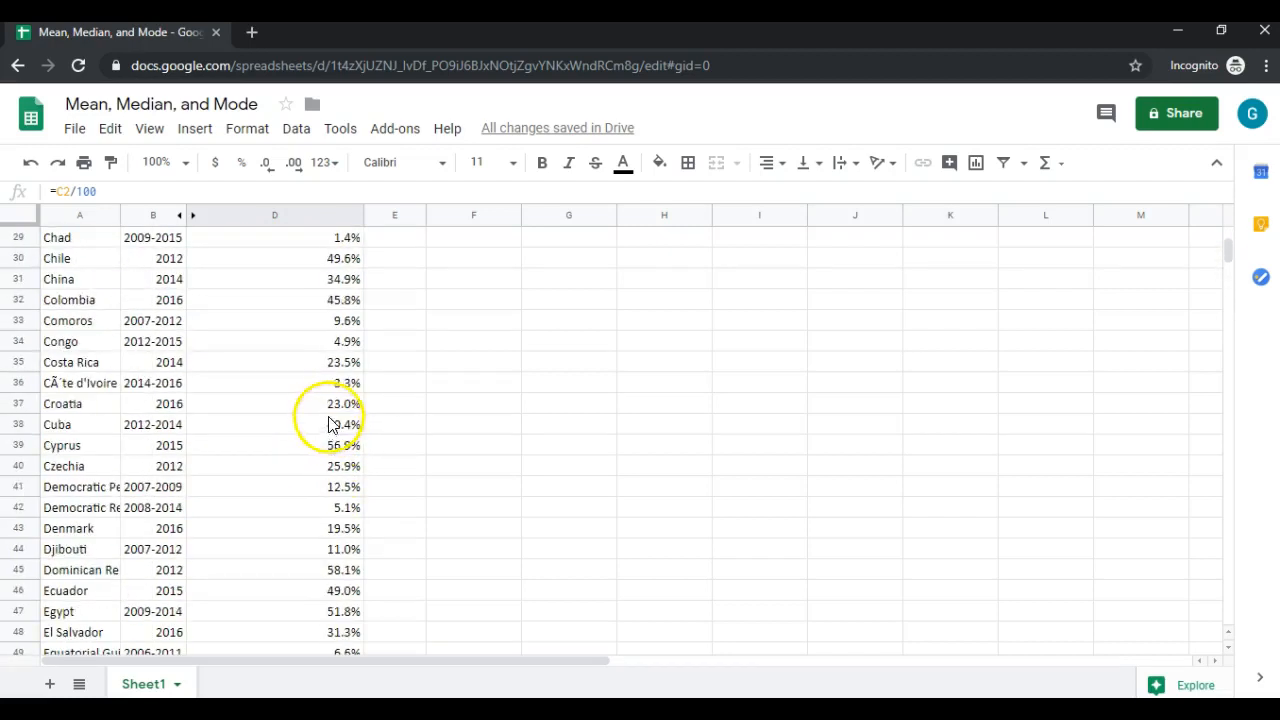
drag(312, 258, 352, 512)
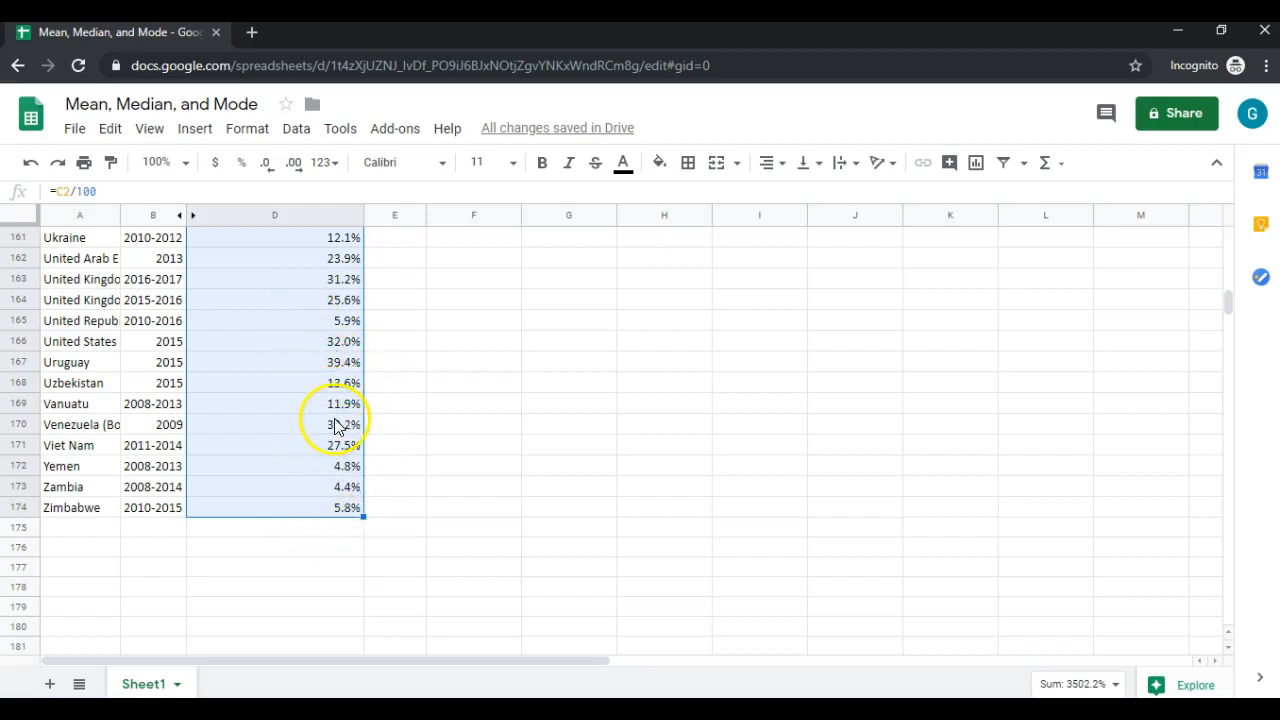
scroll(335, 424, up, 20)
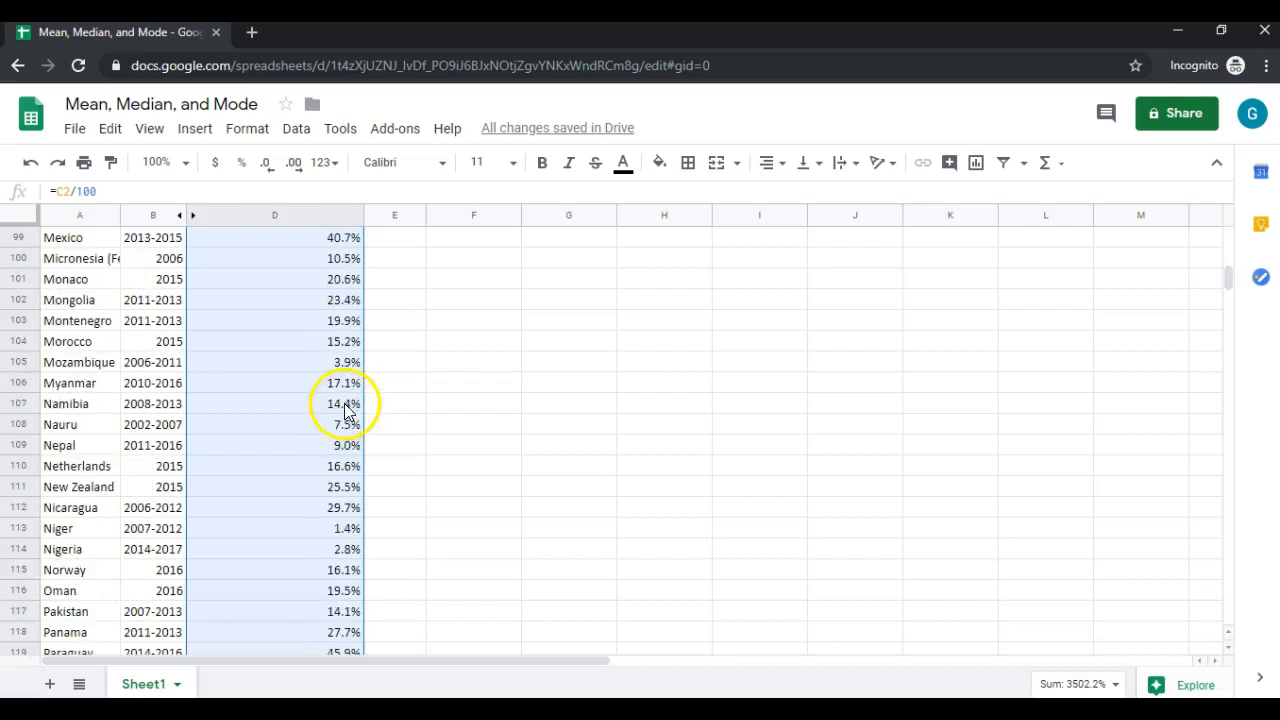
scroll(341, 378, up, 14)
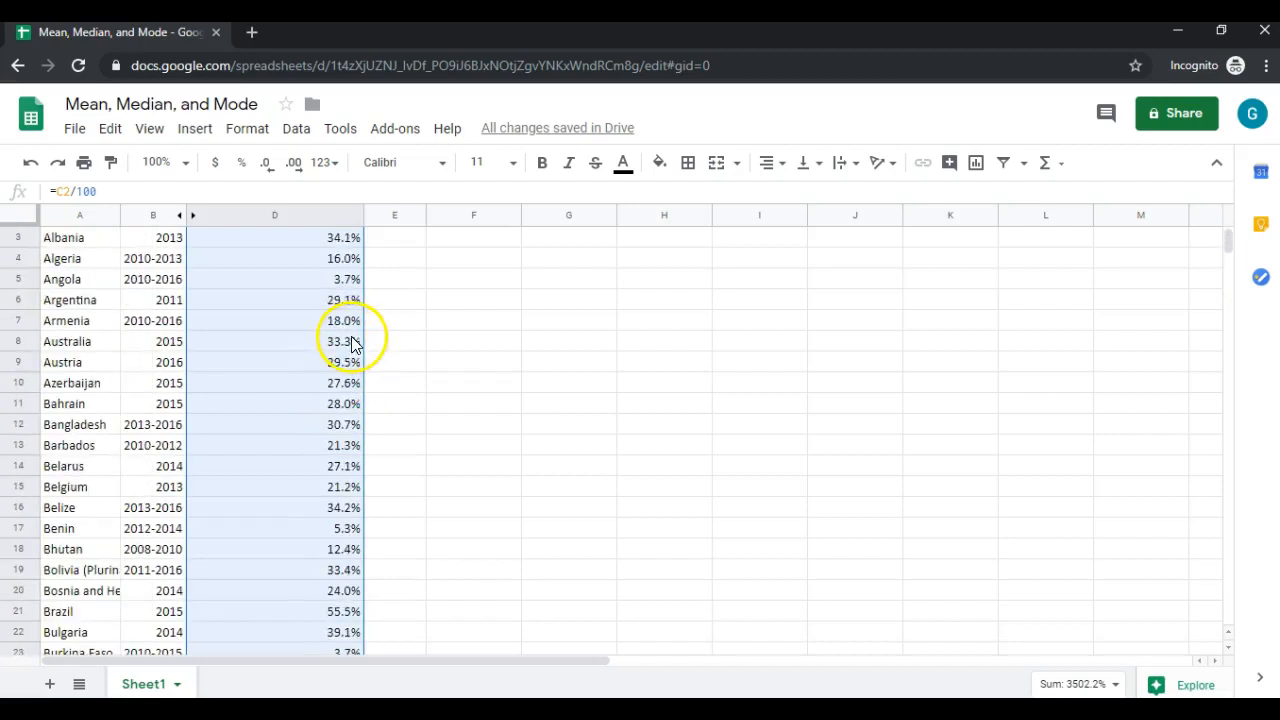
Step: Calculate the mean of the birth percentages in D2:D174 with the AVERAGE function in cell D175
click(335, 262)
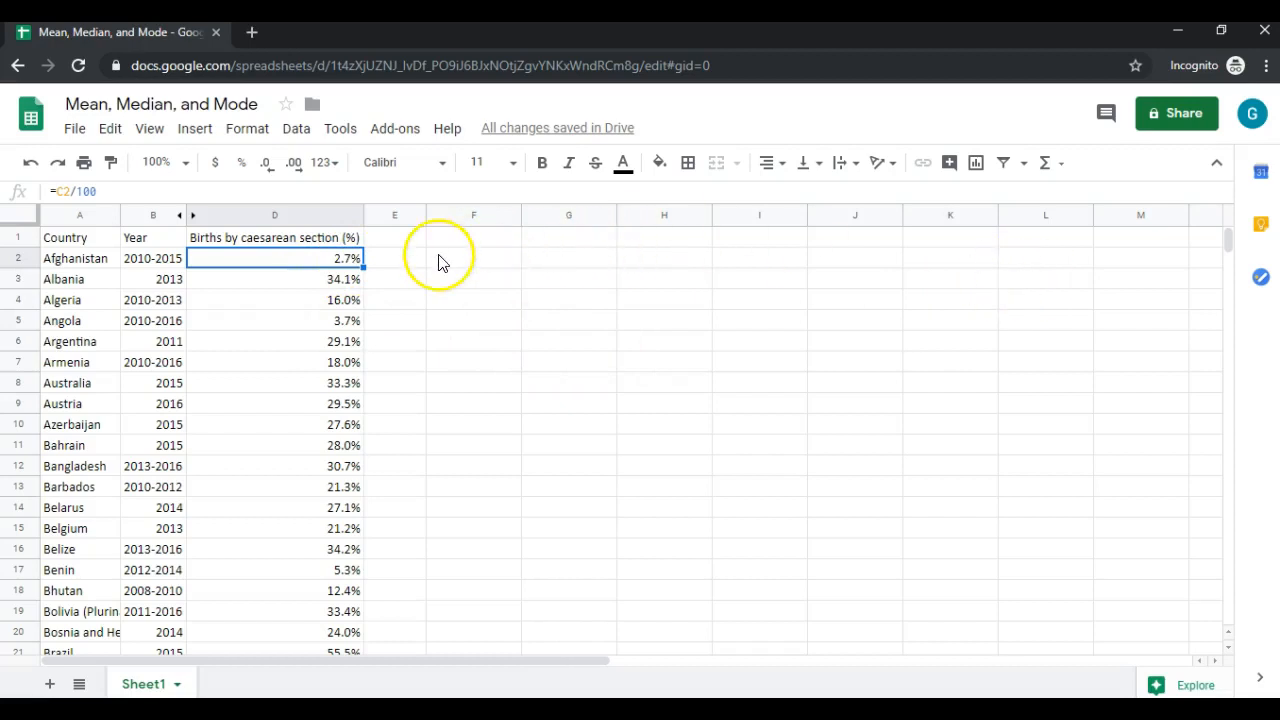
click(1228, 243)
drag(1228, 243, 1223, 302)
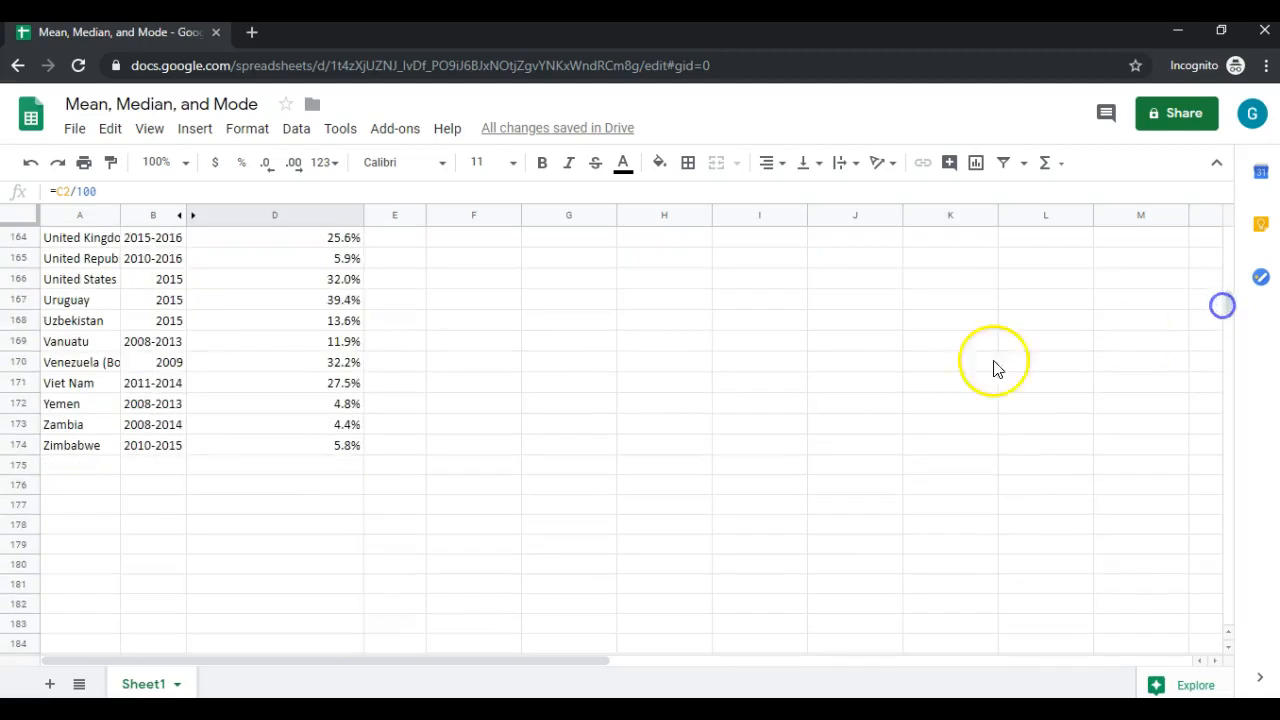
shift+click(323, 452)
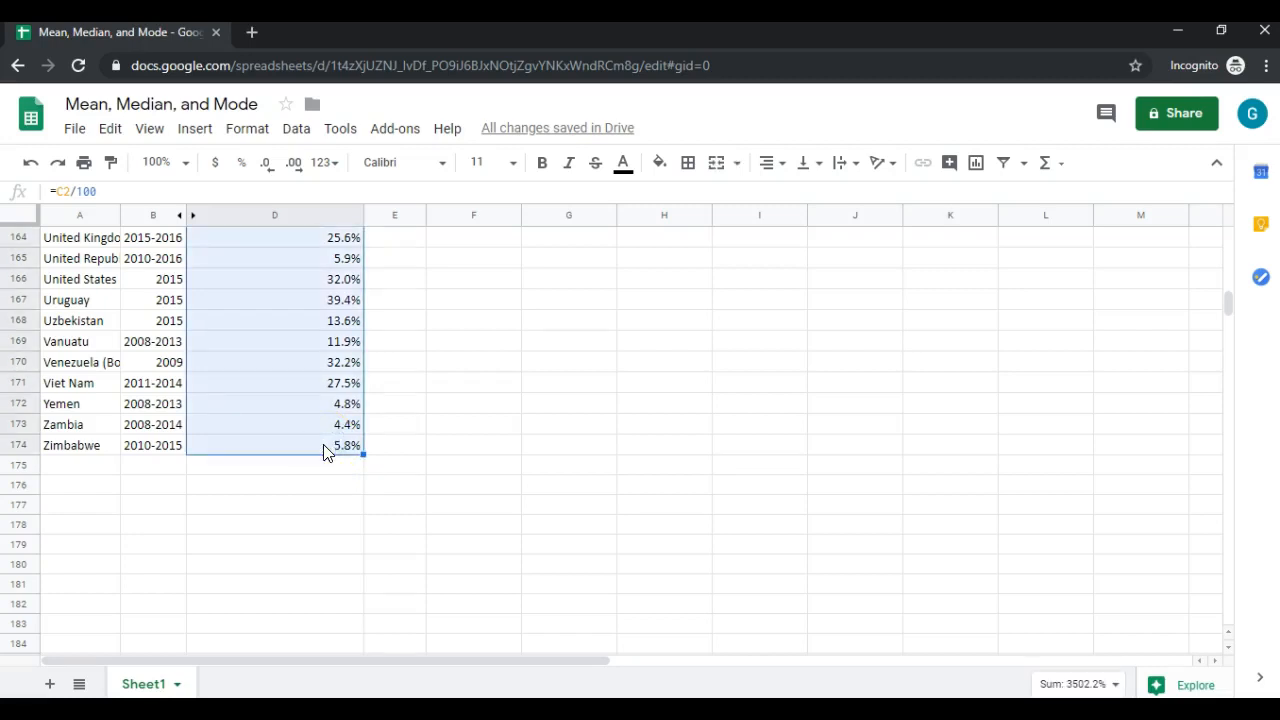
click(1064, 167)
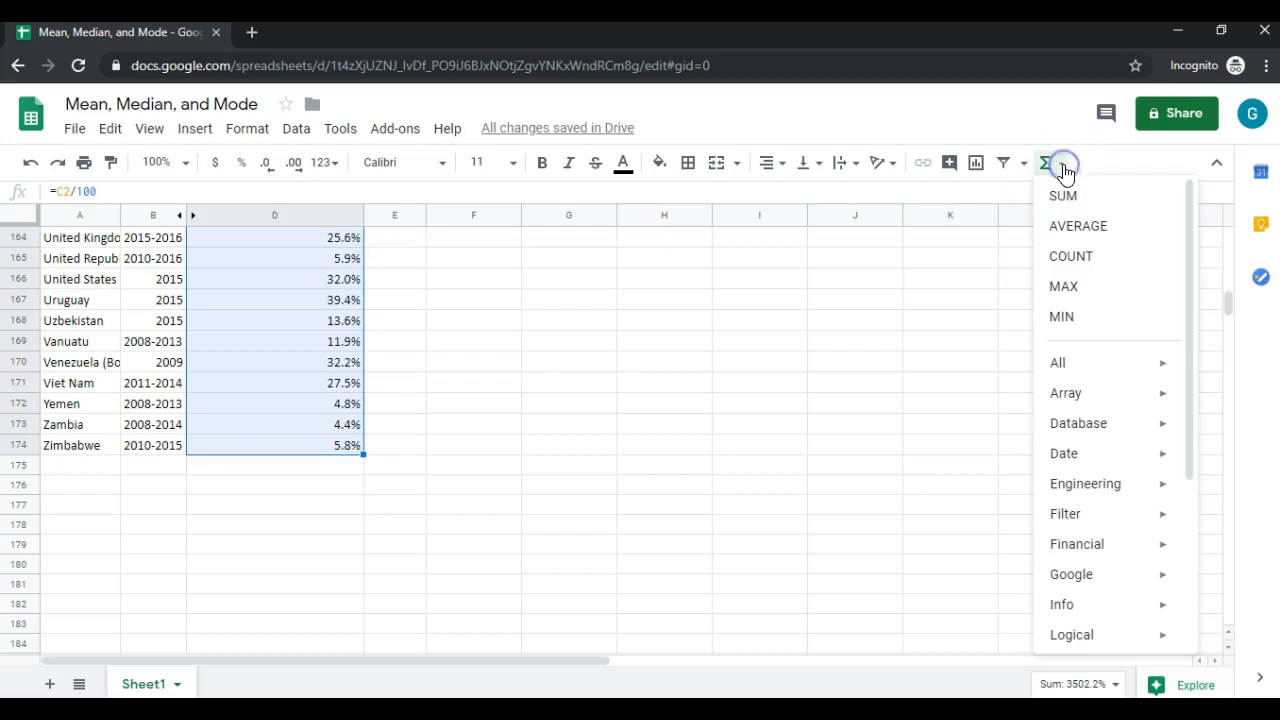
click(1078, 226)
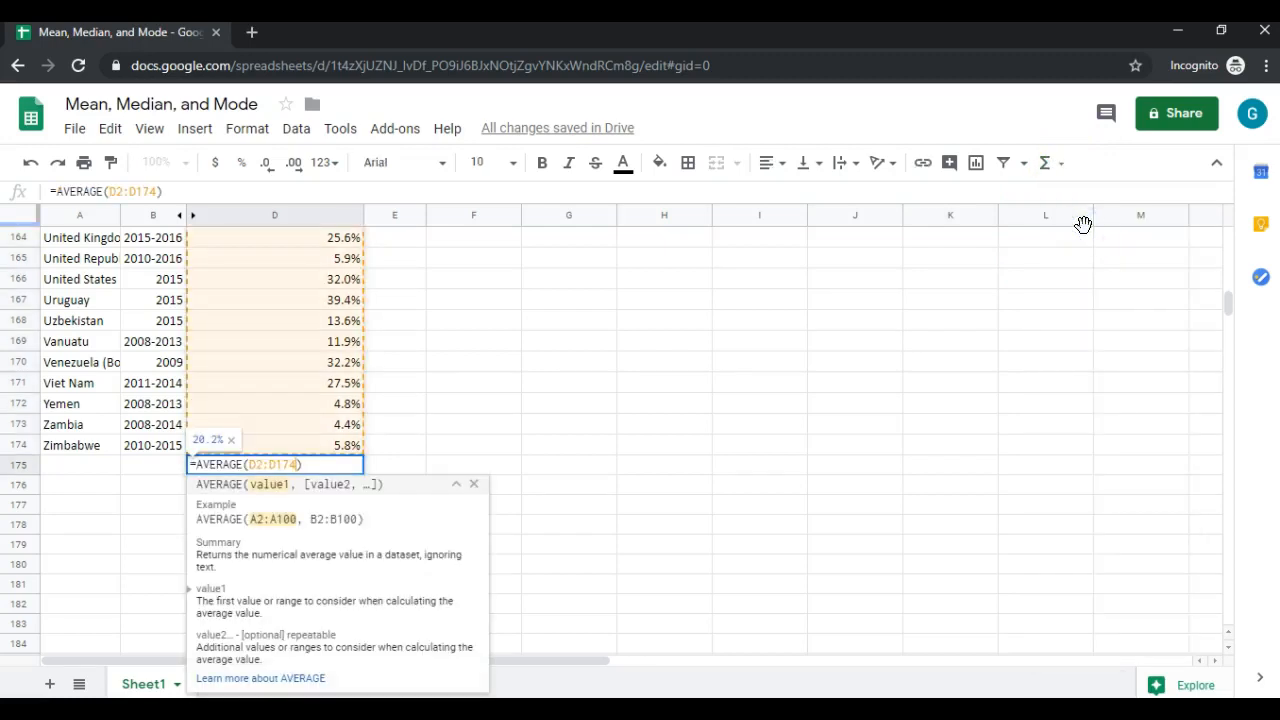
click(339, 466)
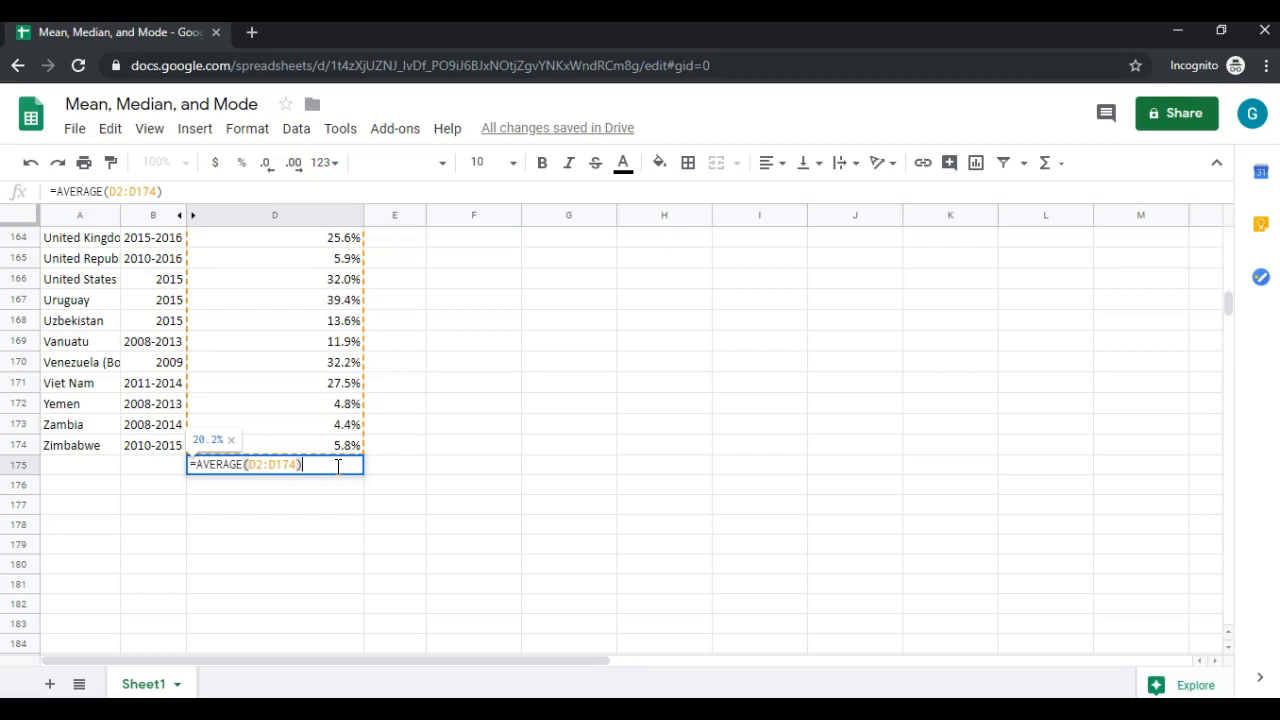
key(Return)
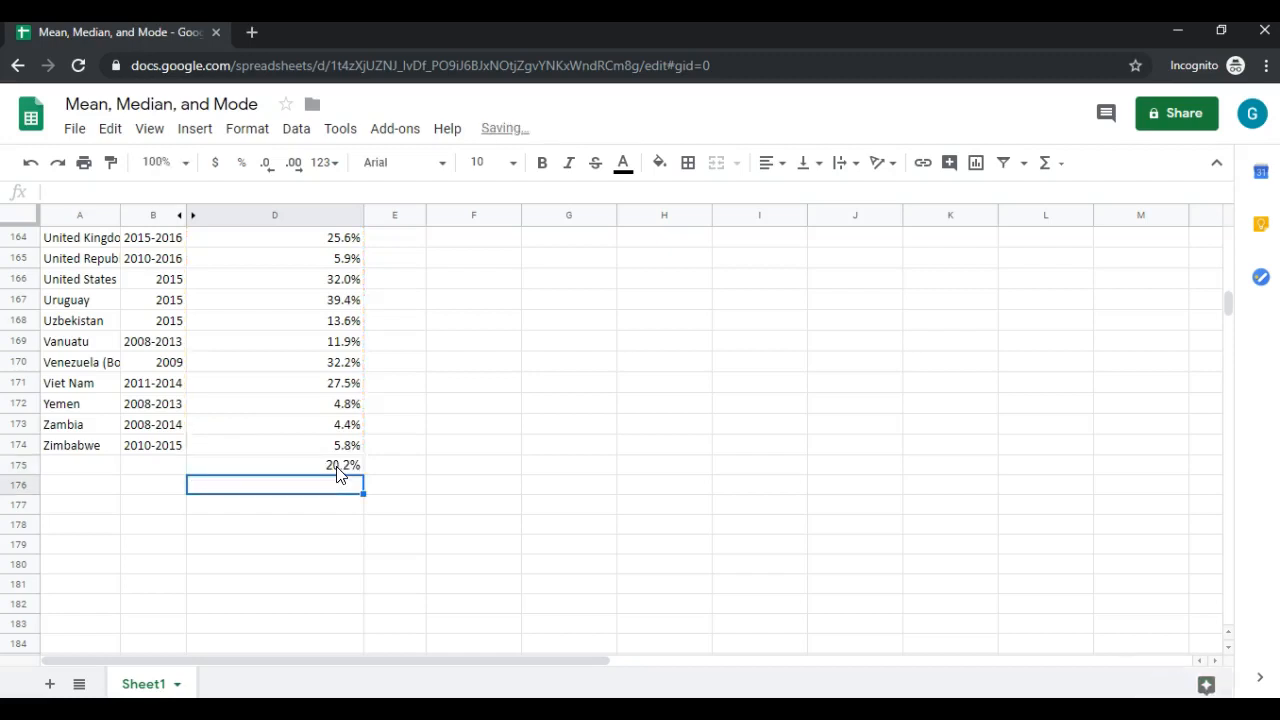
Step: Check the AVERAGE formula and its cell range in D175 against the last country row
click(340, 468)
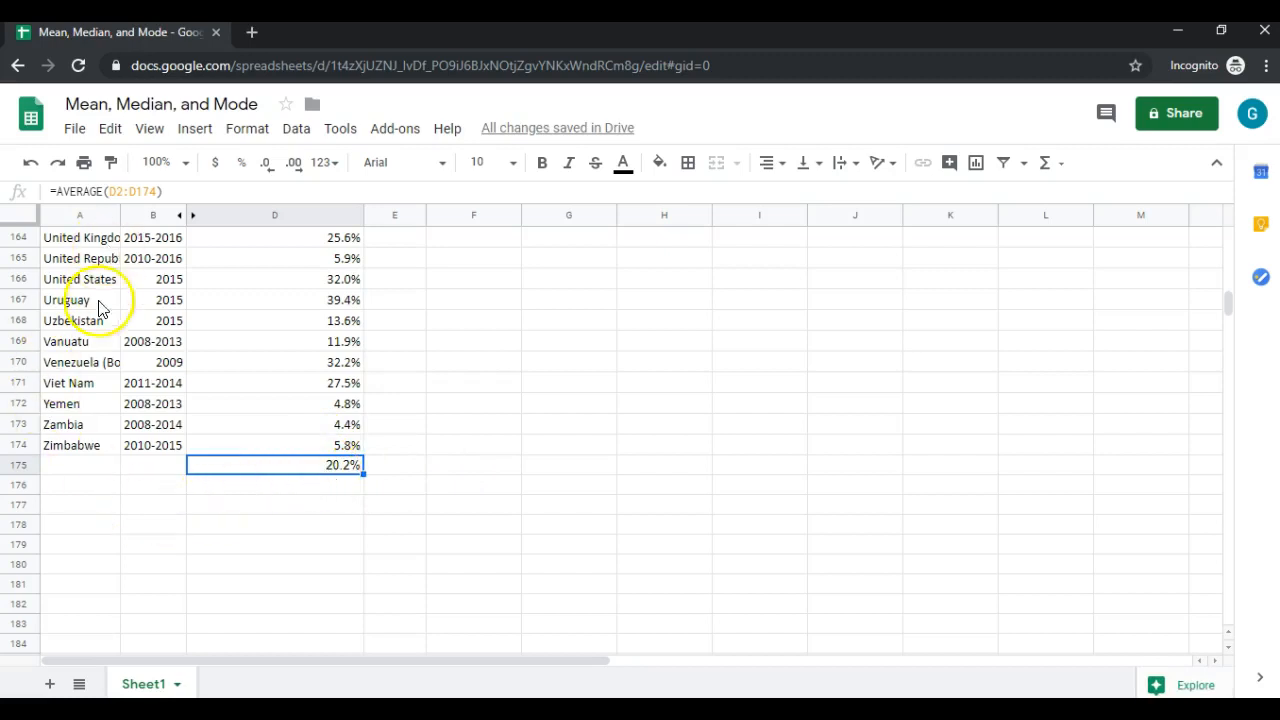
click(348, 484)
click(348, 467)
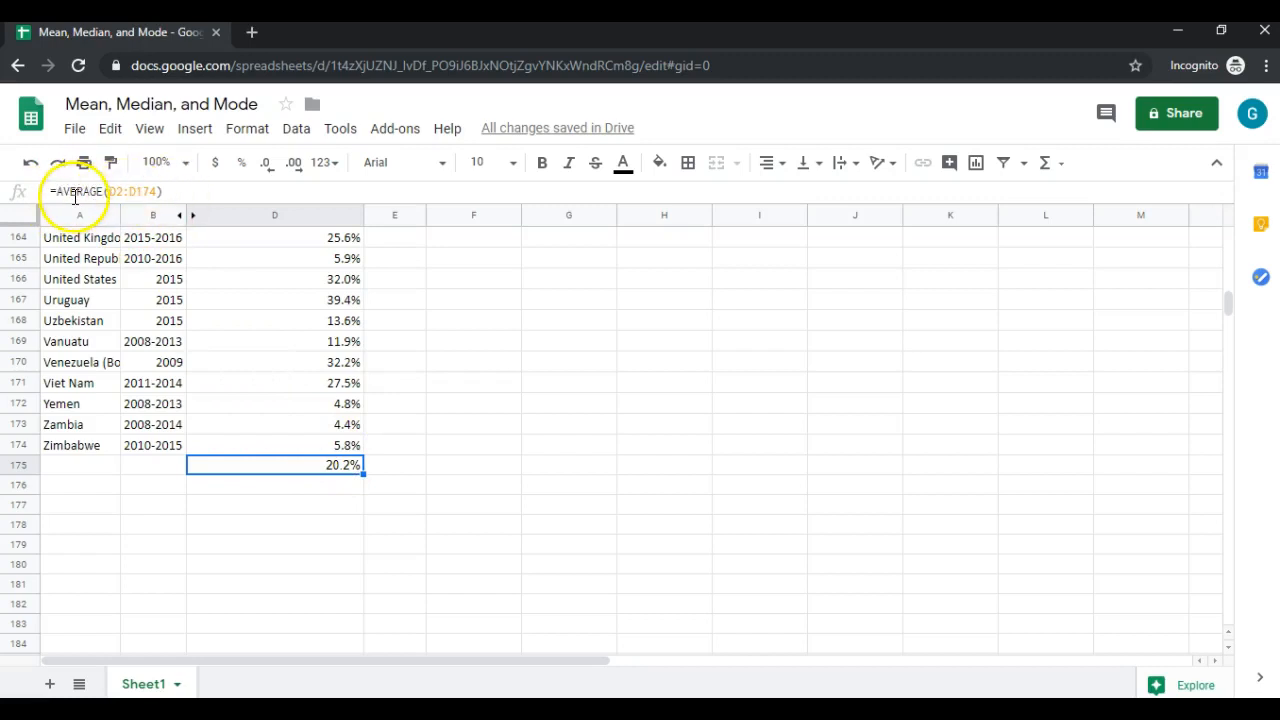
click(61, 448)
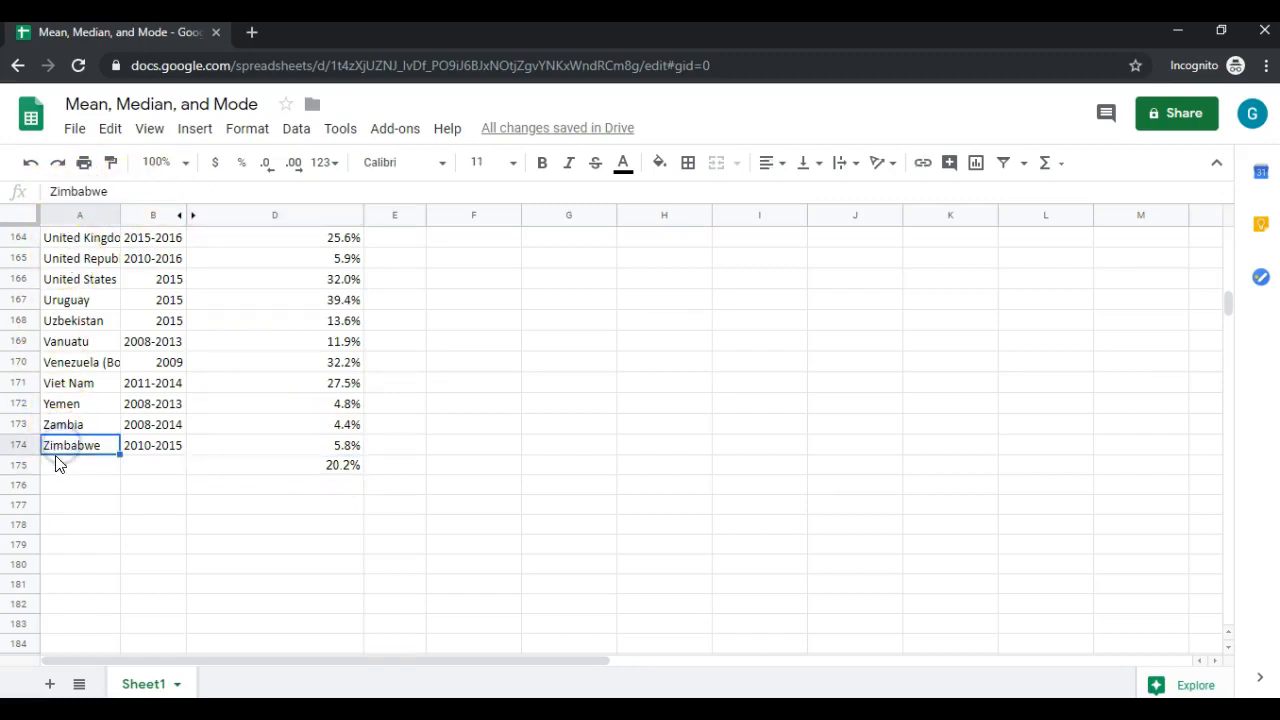
click(328, 462)
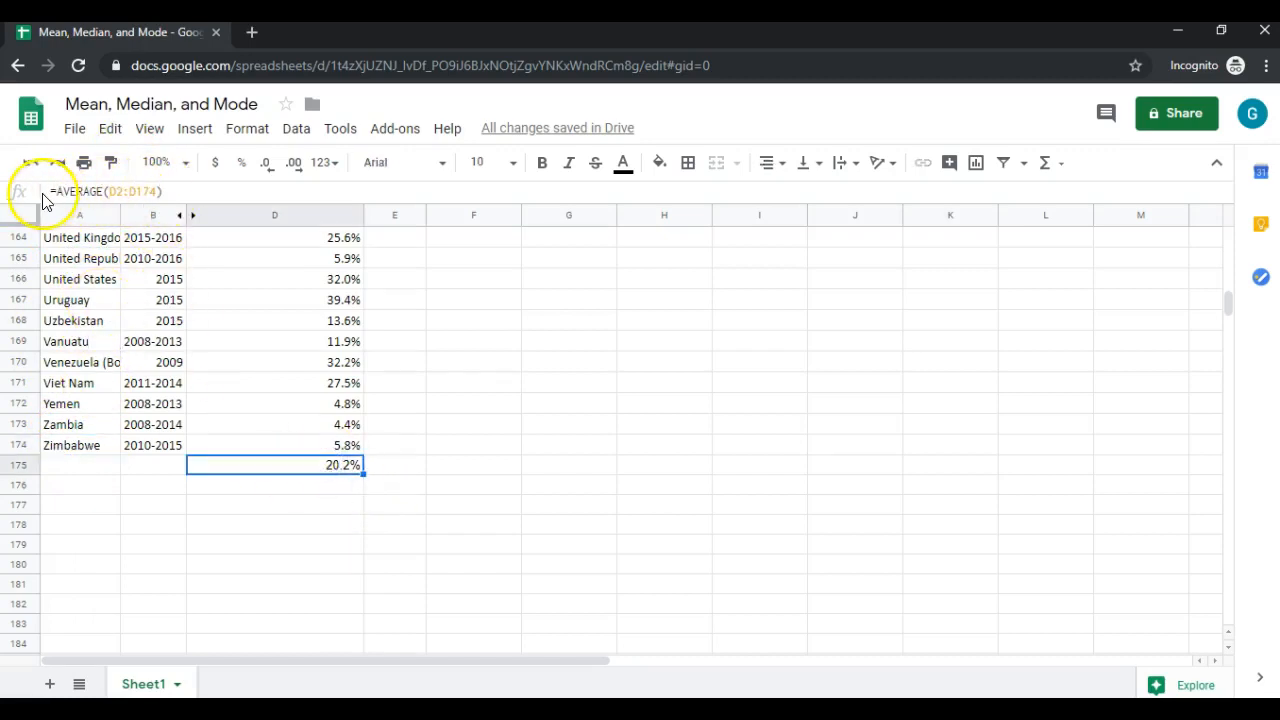
Step: Insert a SUM function in cell D176 and enter D2 as the first cell of its range
click(334, 486)
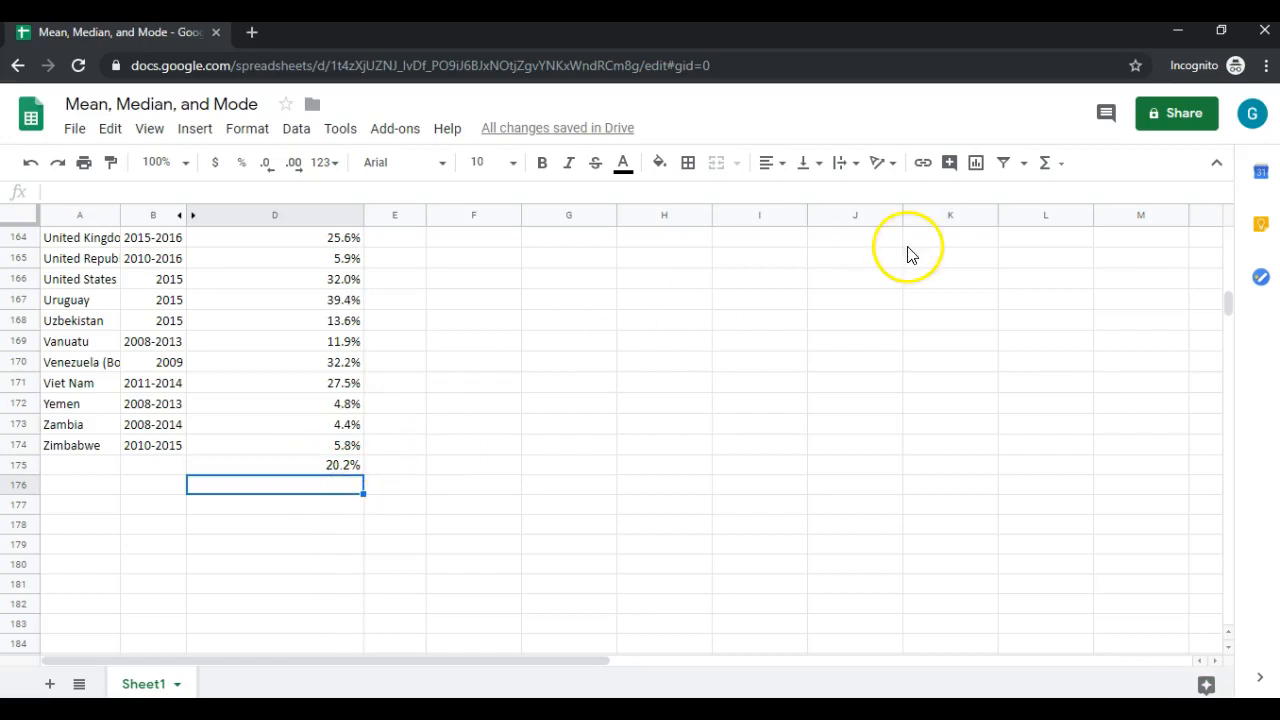
click(1062, 163)
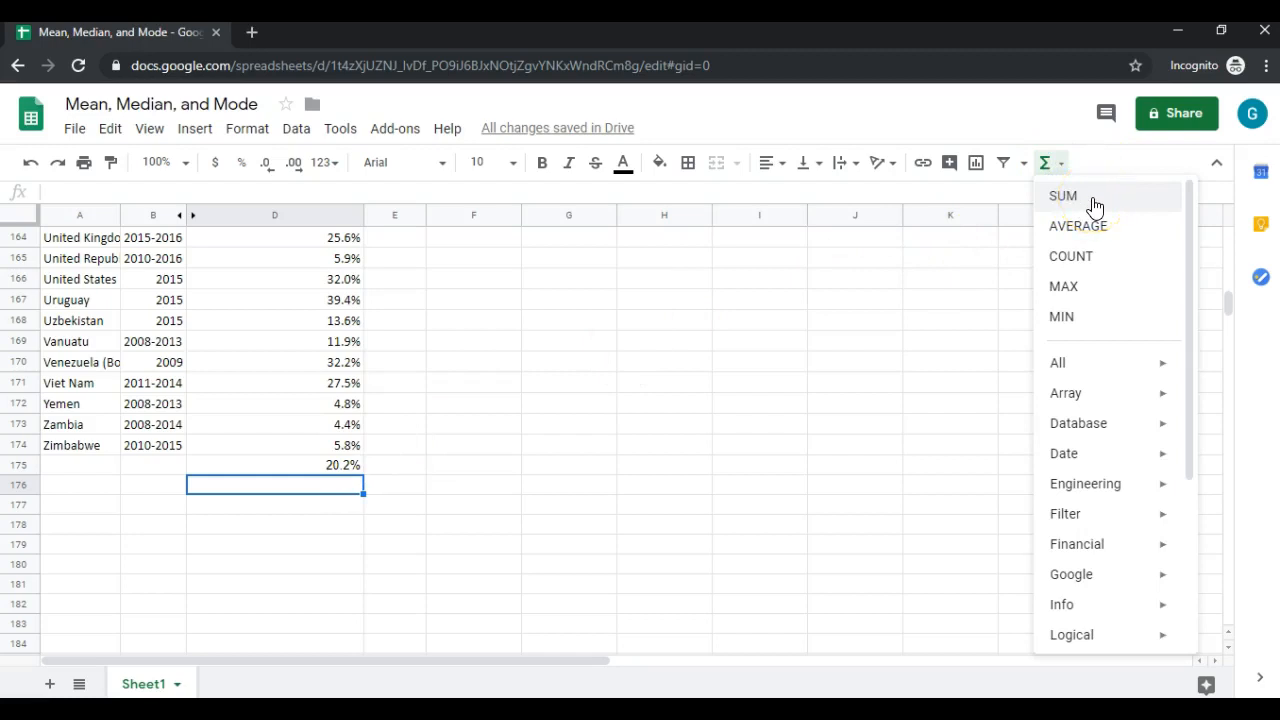
click(1094, 203)
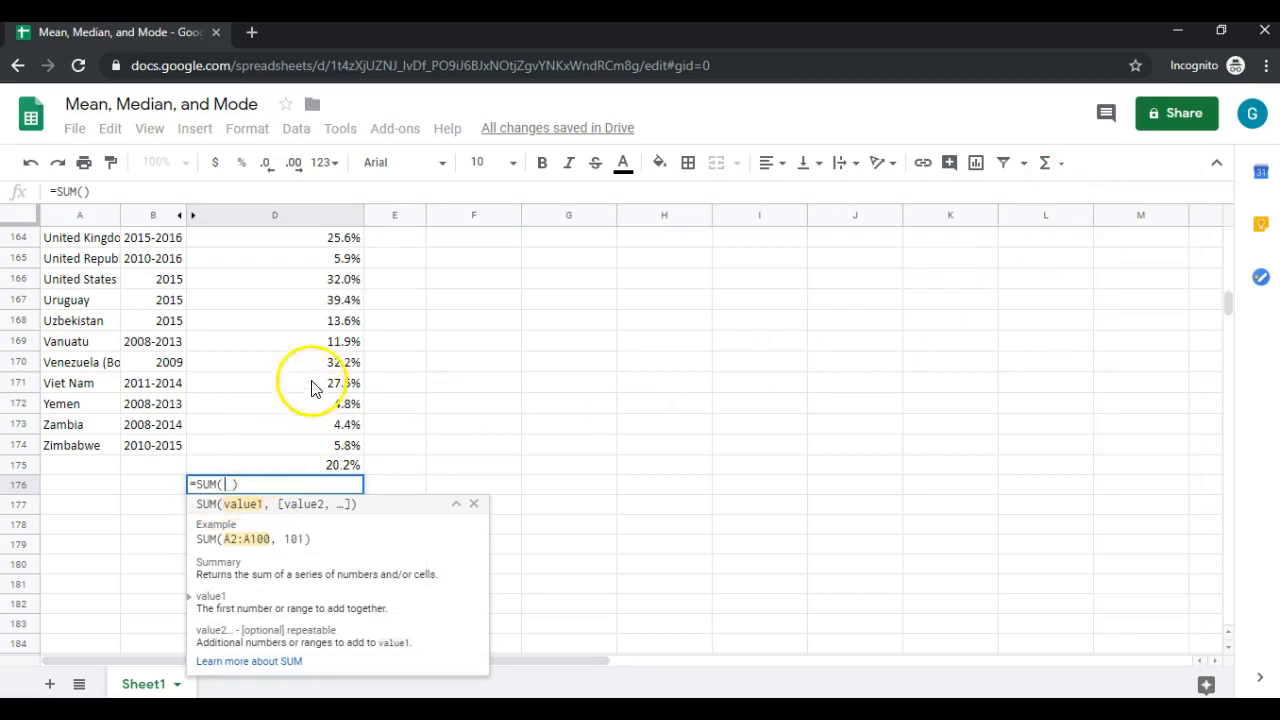
scroll(337, 320, up, 5)
scroll(337, 293, up, 15)
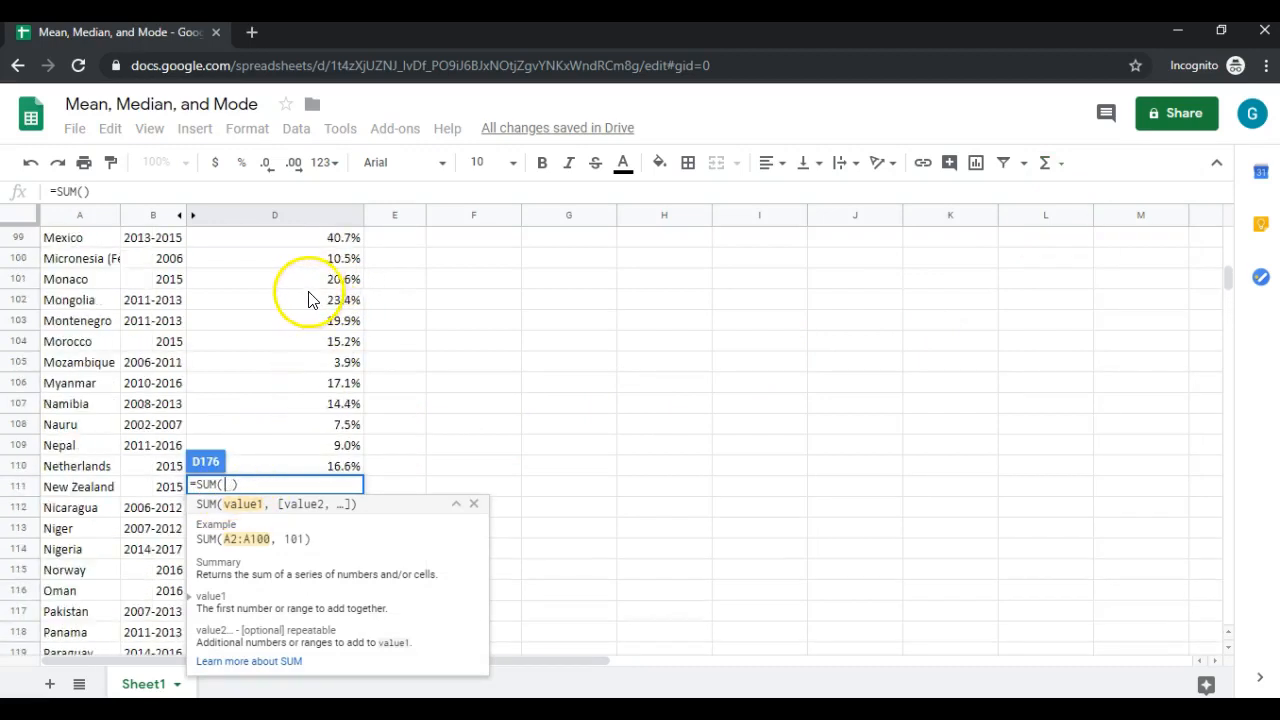
scroll(306, 300, up, 12)
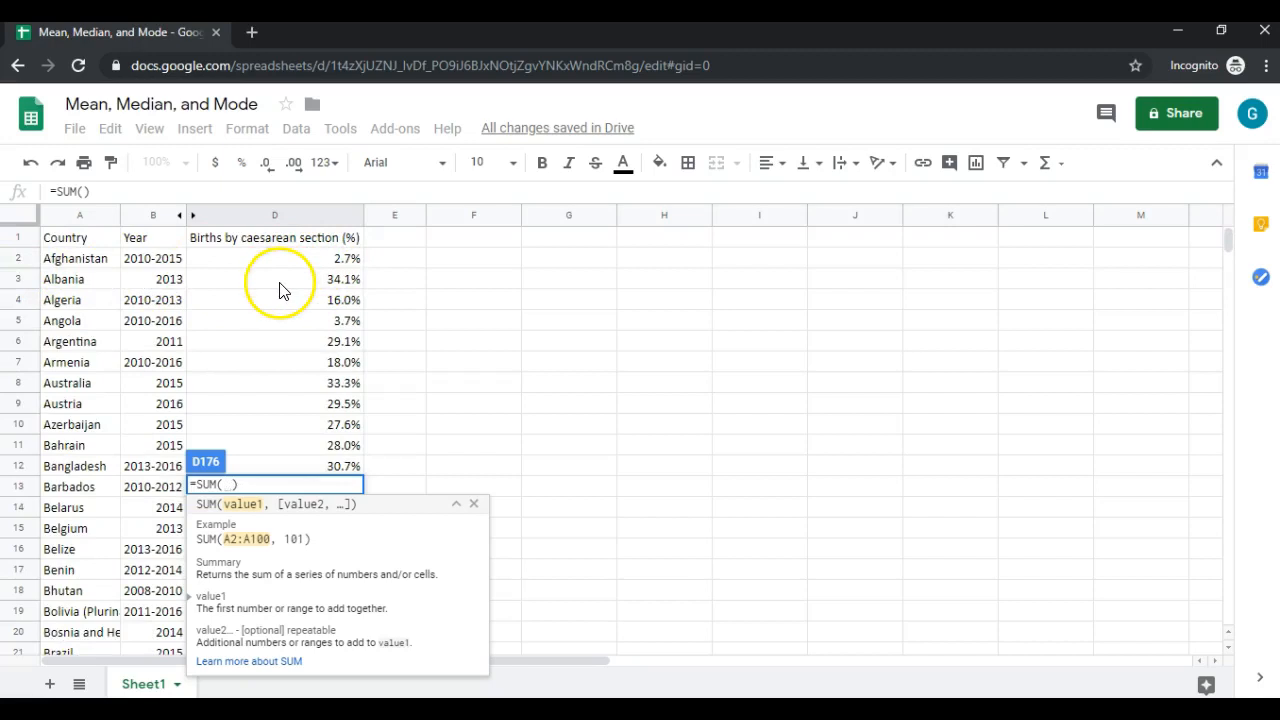
text(D)
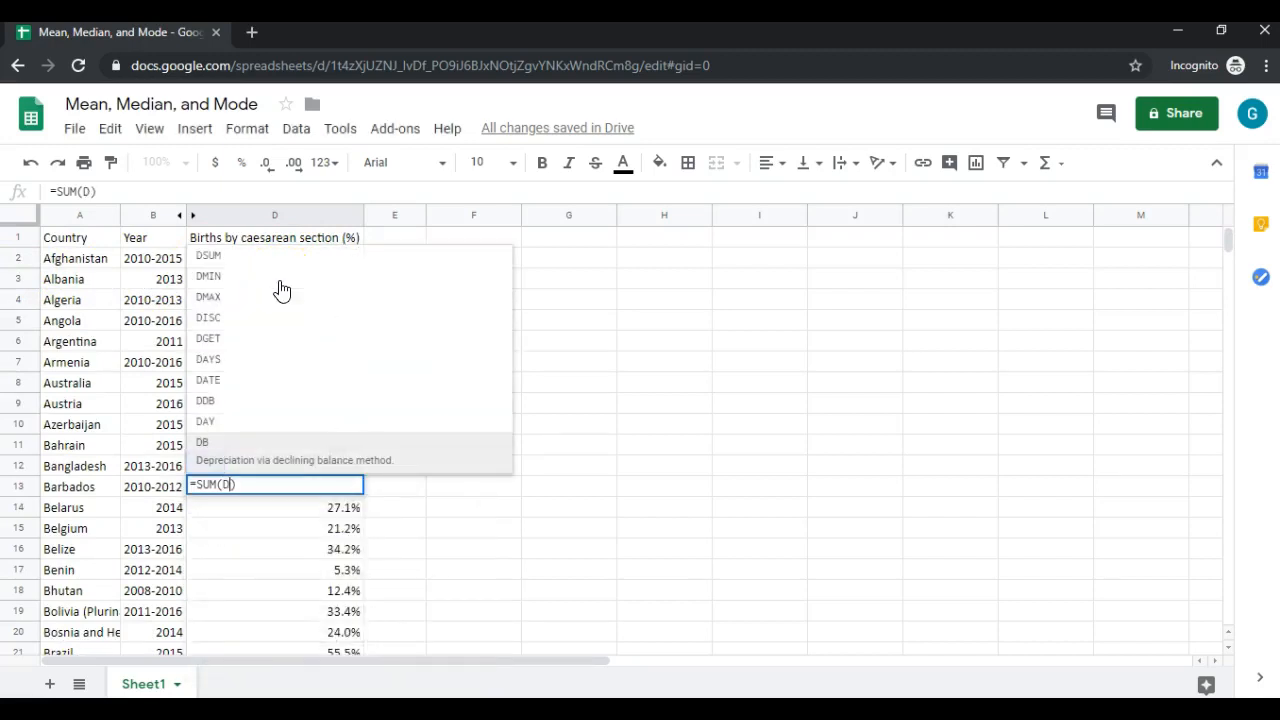
text(2)
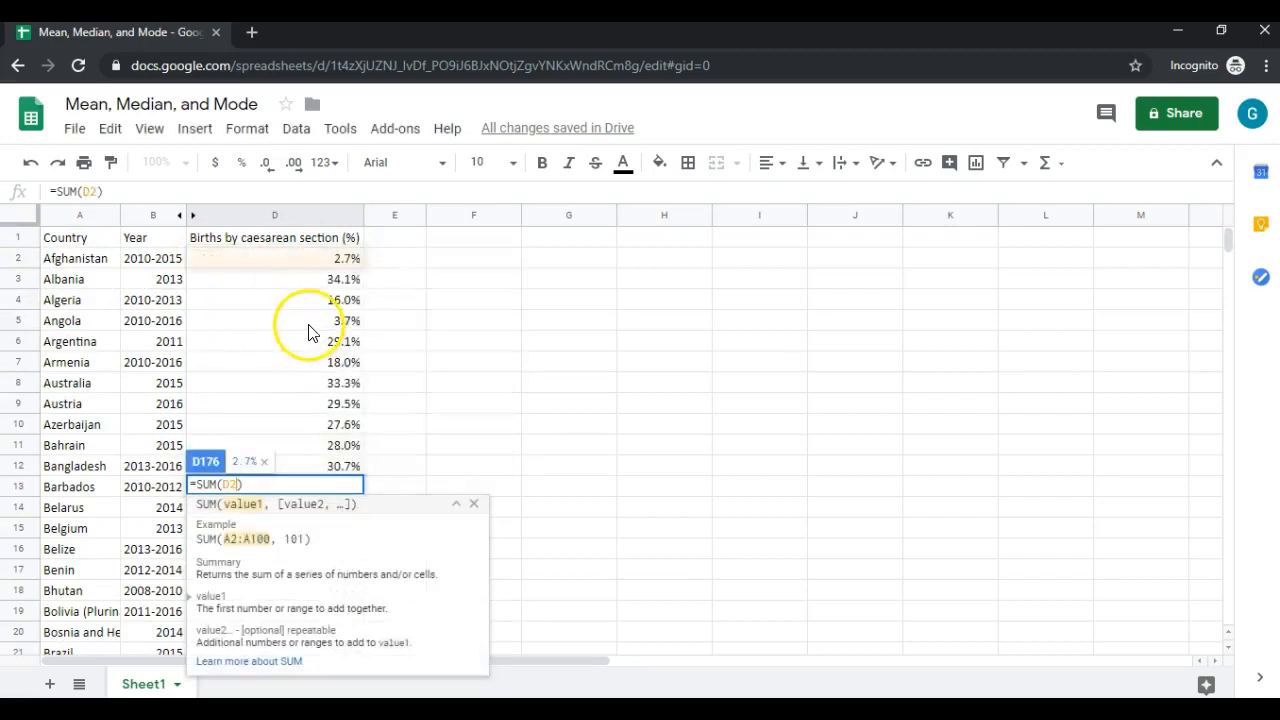
Step: Try to extend the SUM range in D176 from D2 to the last country's percentage in D174
scroll(305, 320, down, 15)
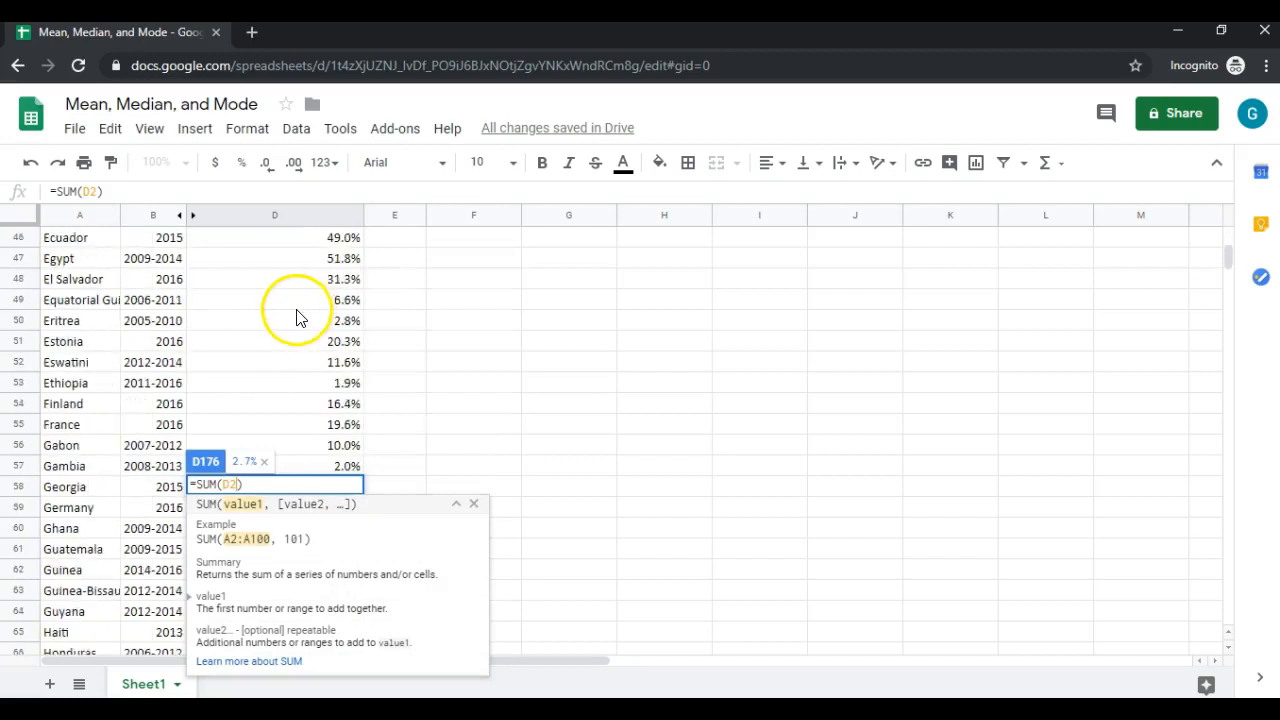
scroll(295, 320, down, 20)
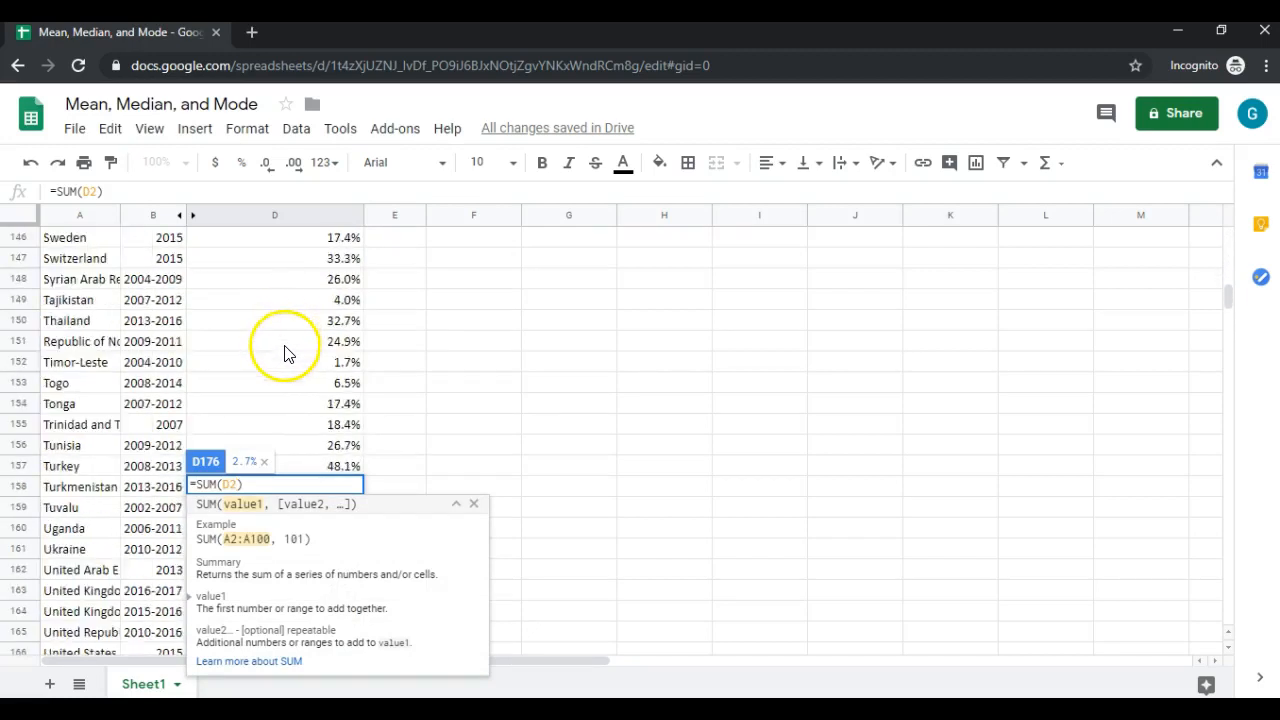
scroll(286, 351, down, 4)
scroll(286, 350, up, 4)
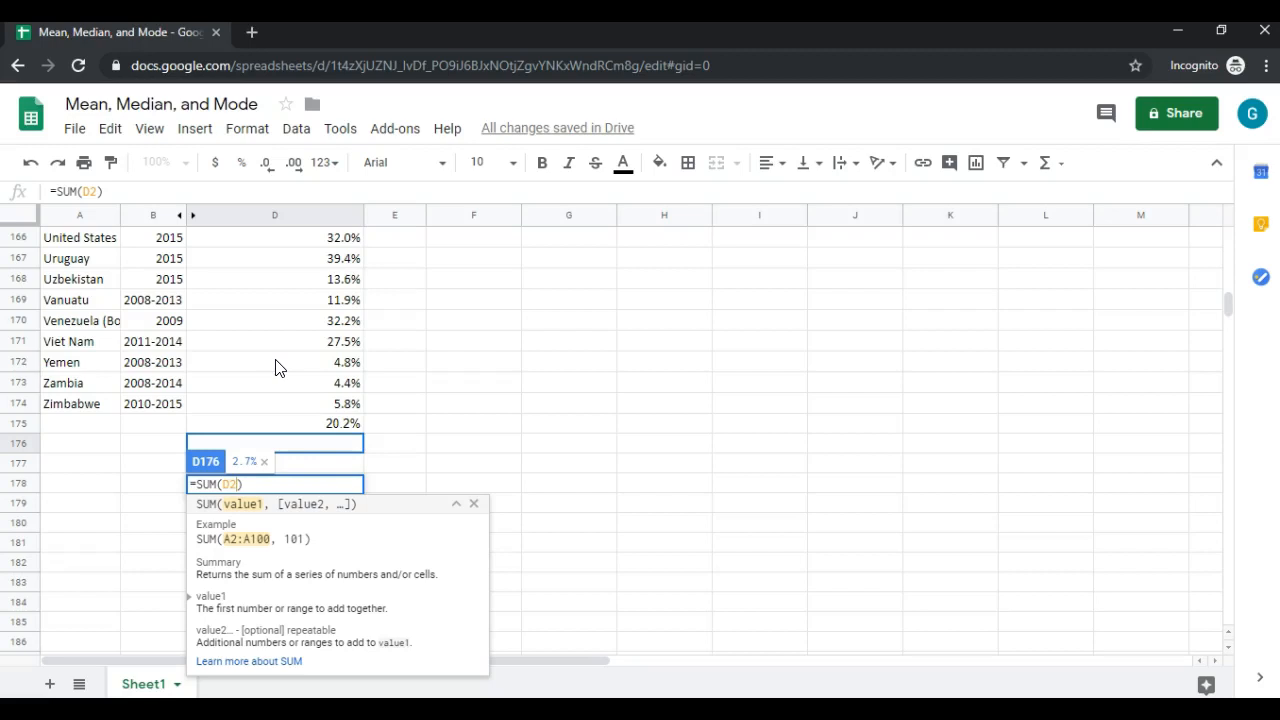
text(:)
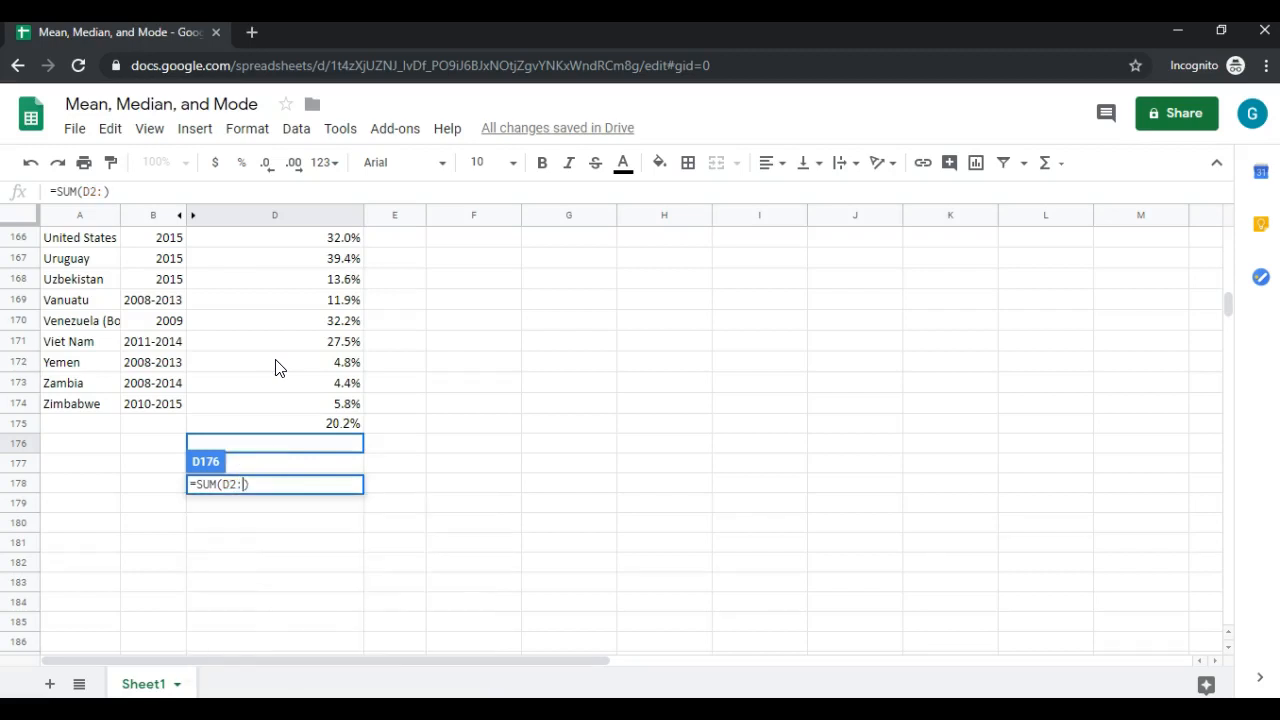
click(298, 413)
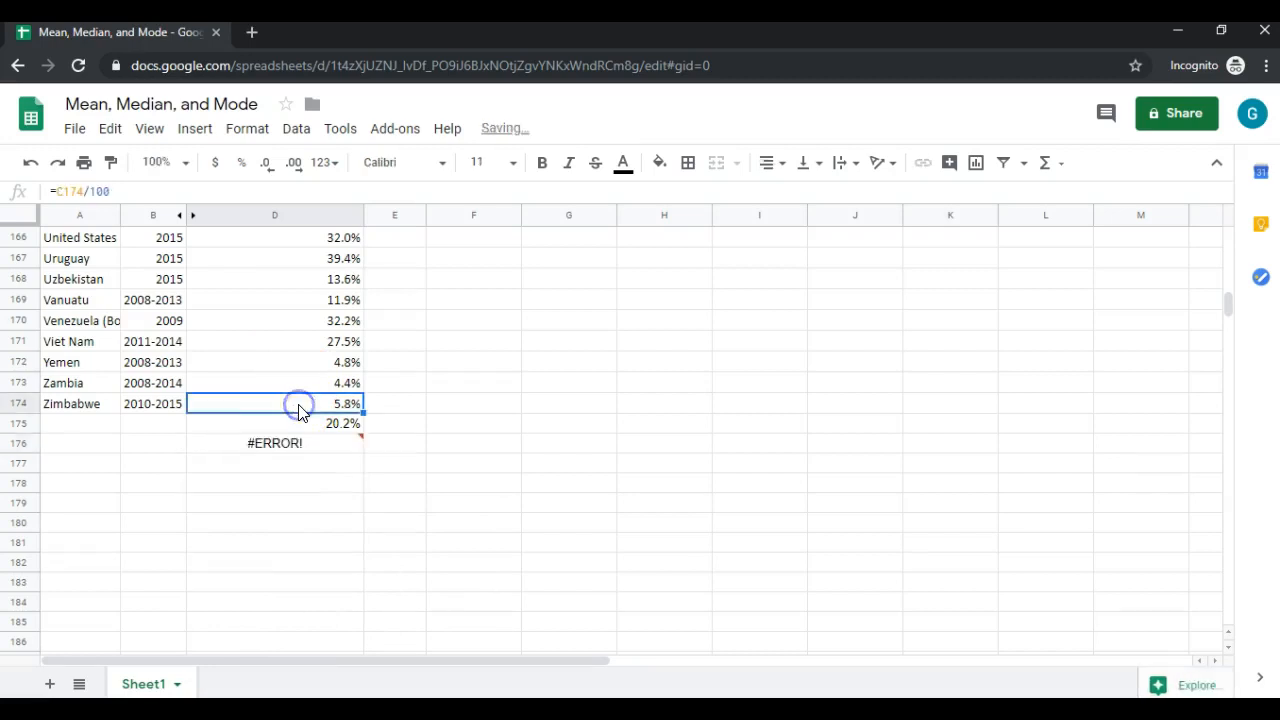
Step: Correct the SUM formula in D176 so that its range covers D2:D174
click(315, 448)
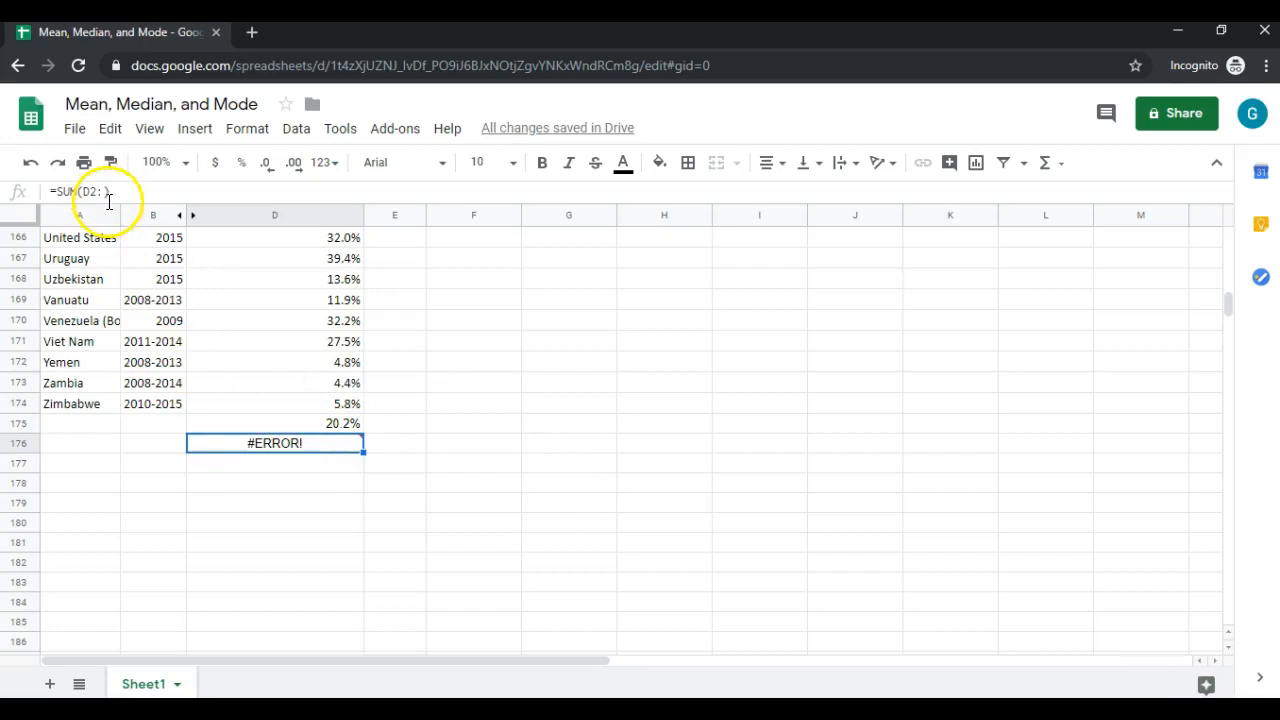
mouse_move(333, 457)
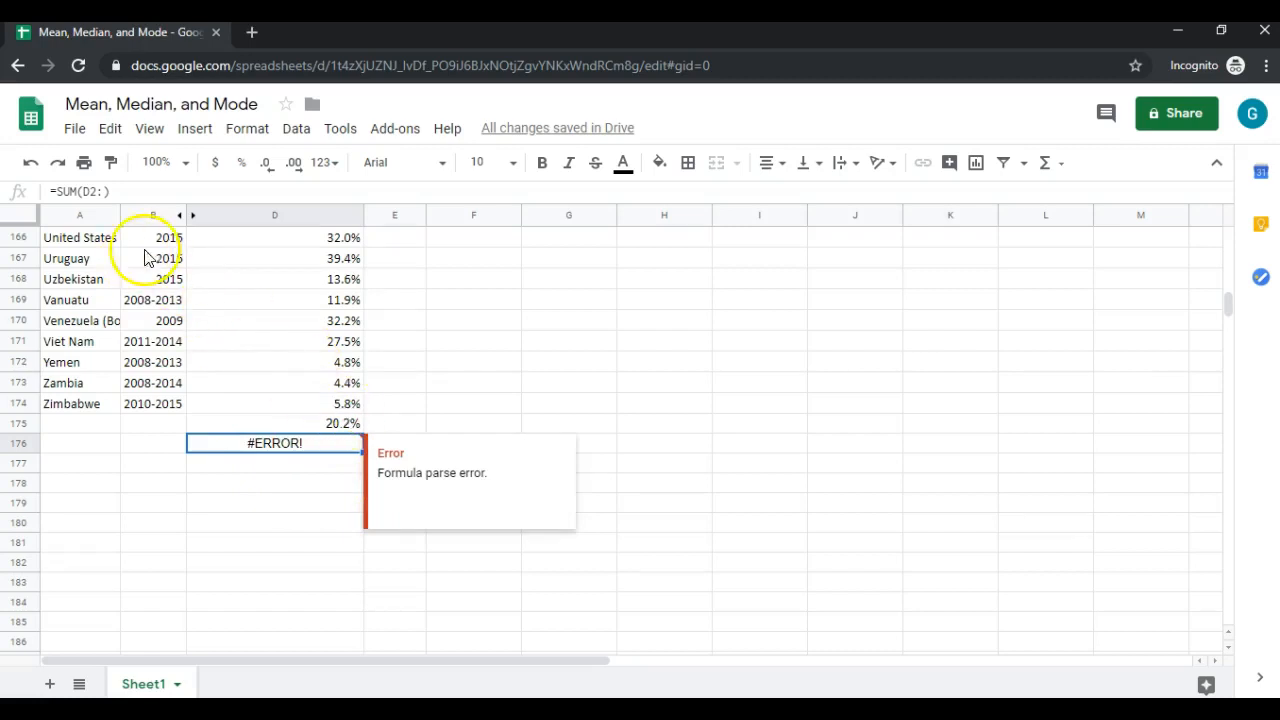
click(104, 191)
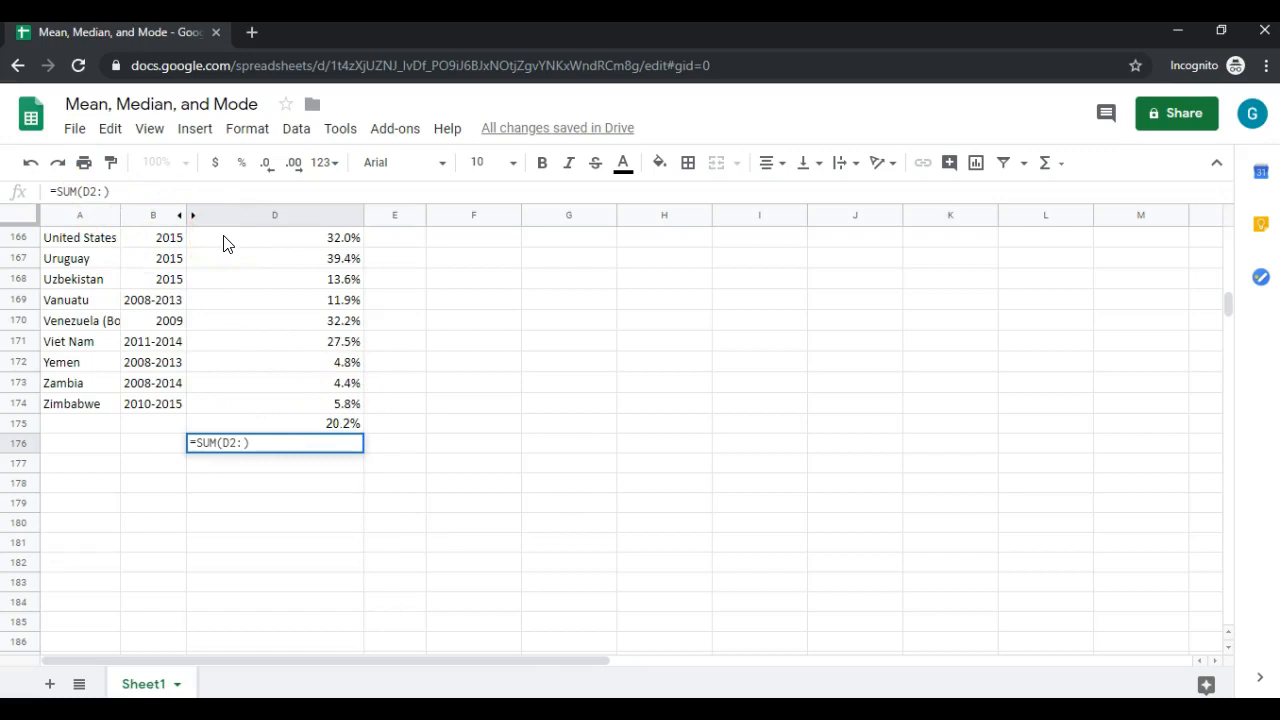
text(D)
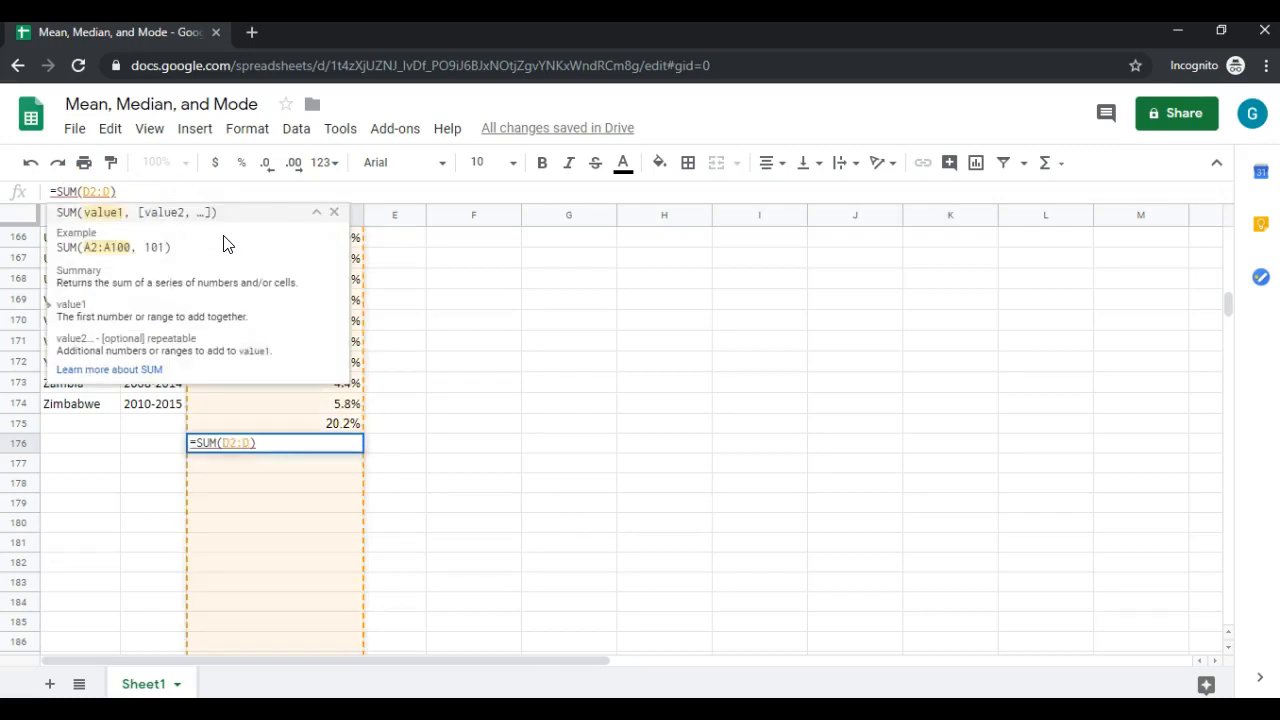
text(174)
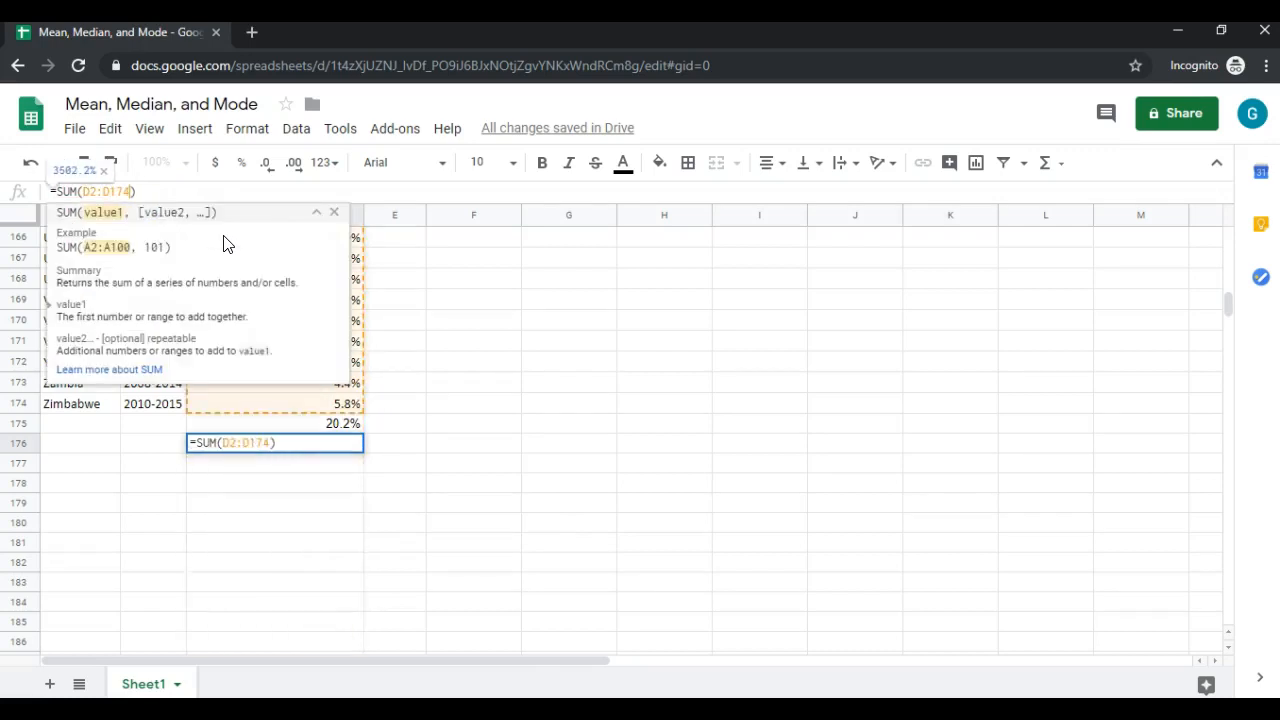
key(Return)
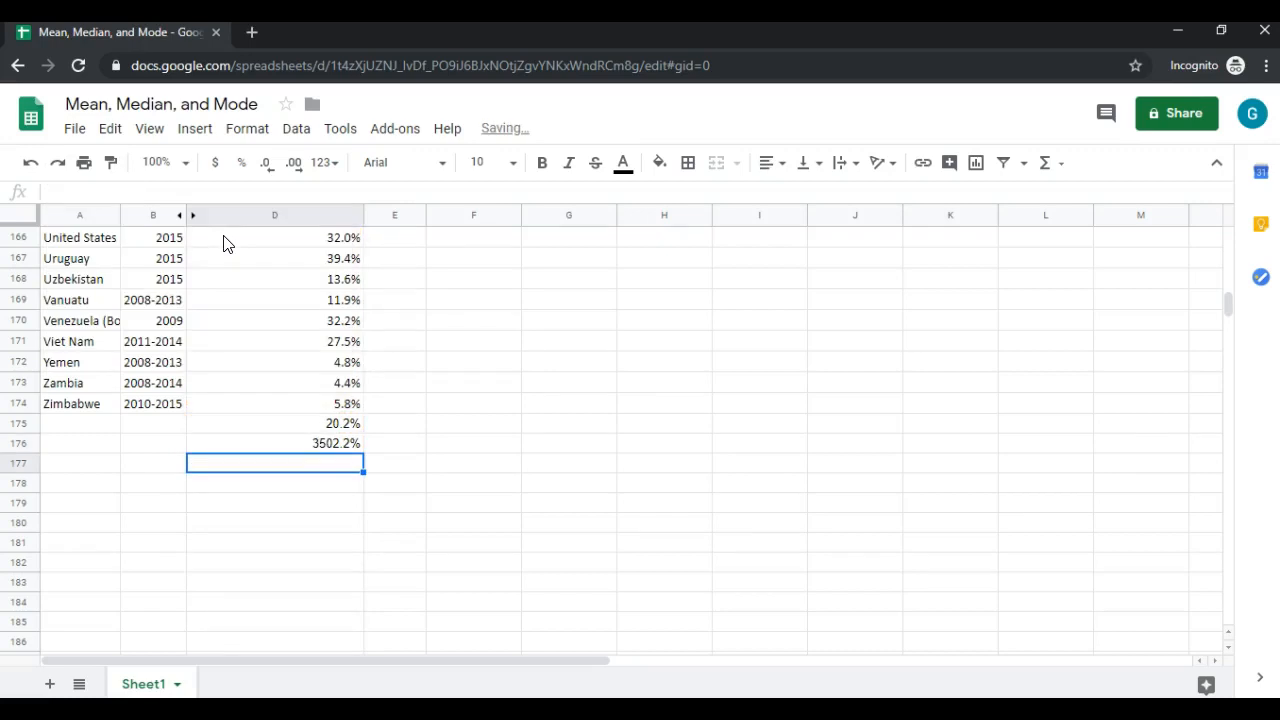
Step: Replace the SUM formula in D176 with the MEDIAN function from the full function list
click(289, 446)
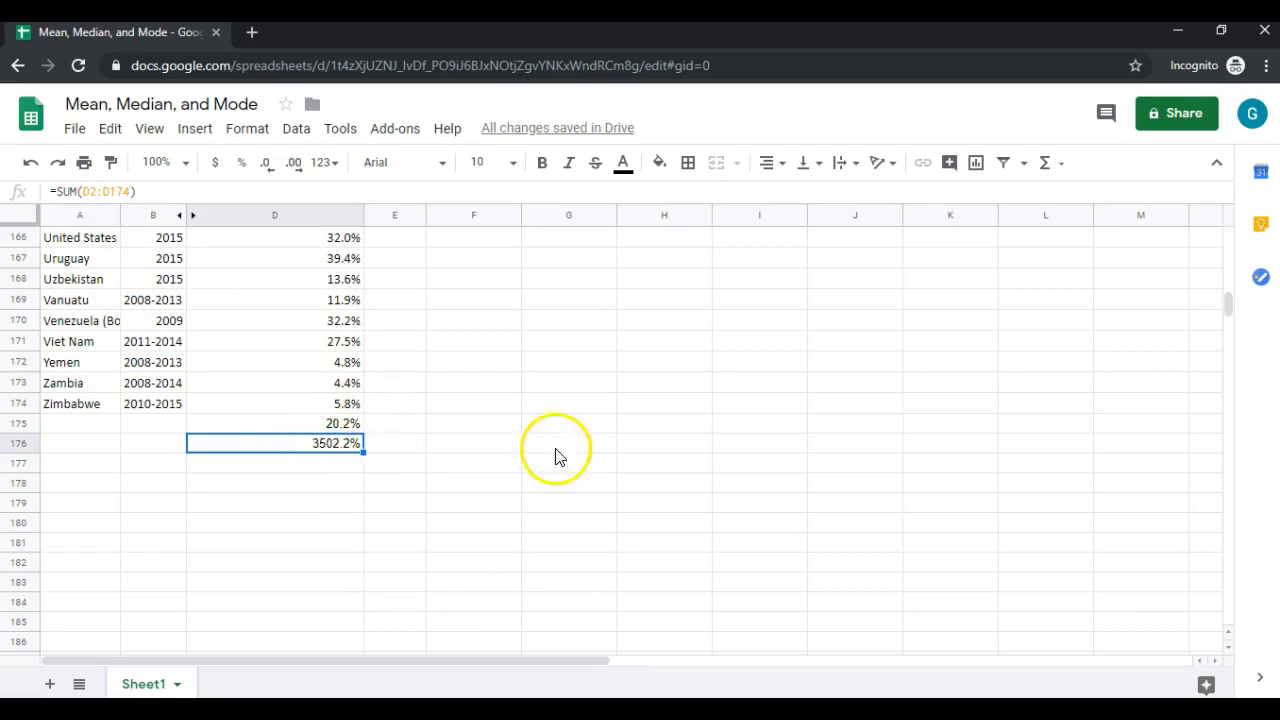
click(1061, 164)
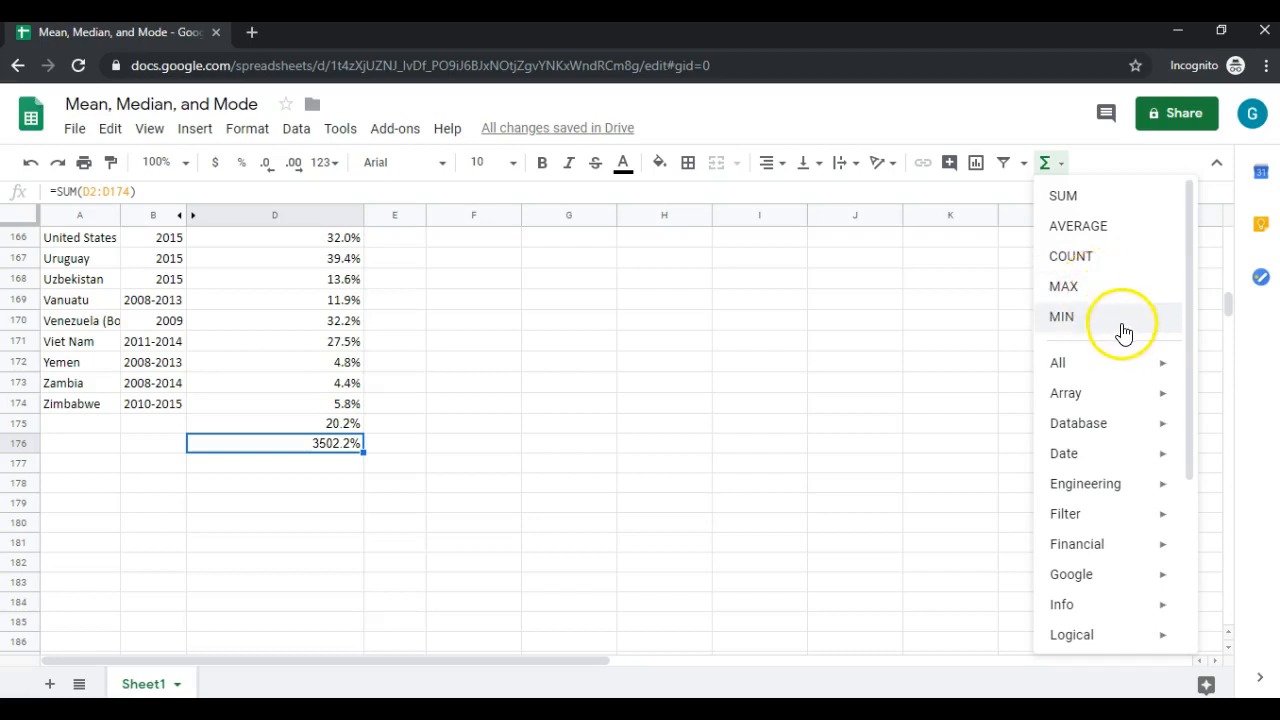
mouse_move(1123, 362)
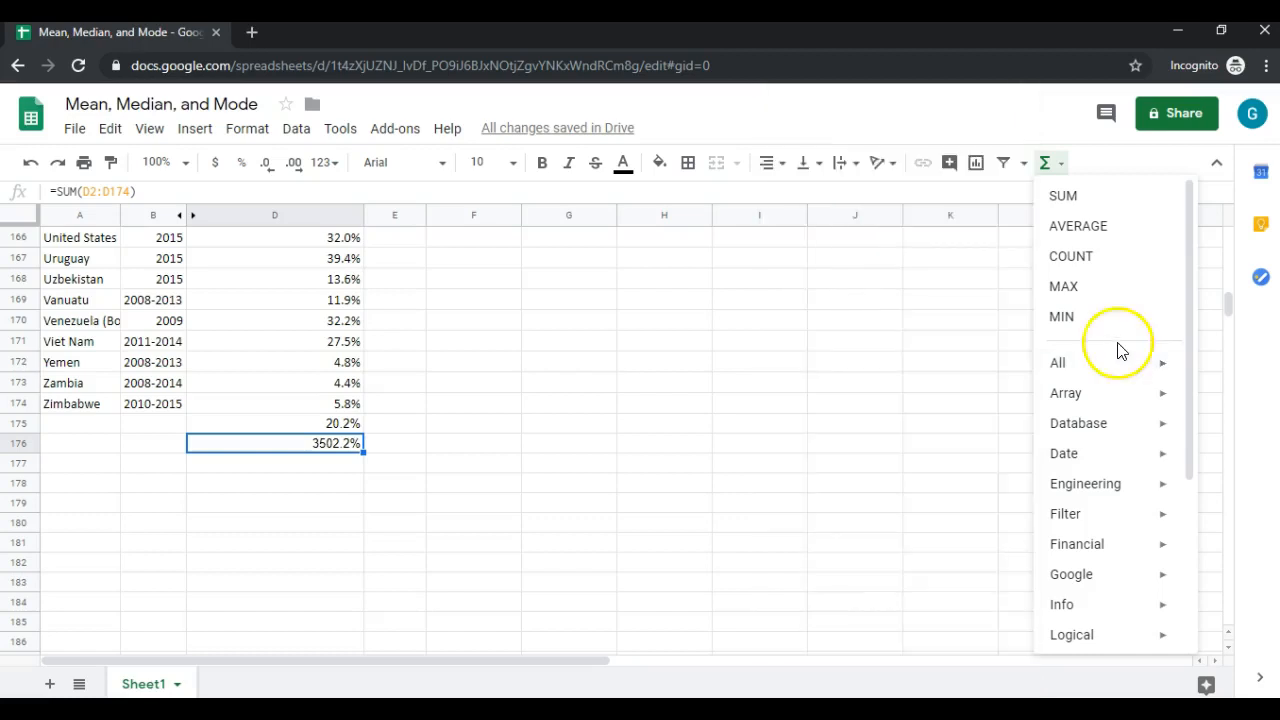
click(1134, 366)
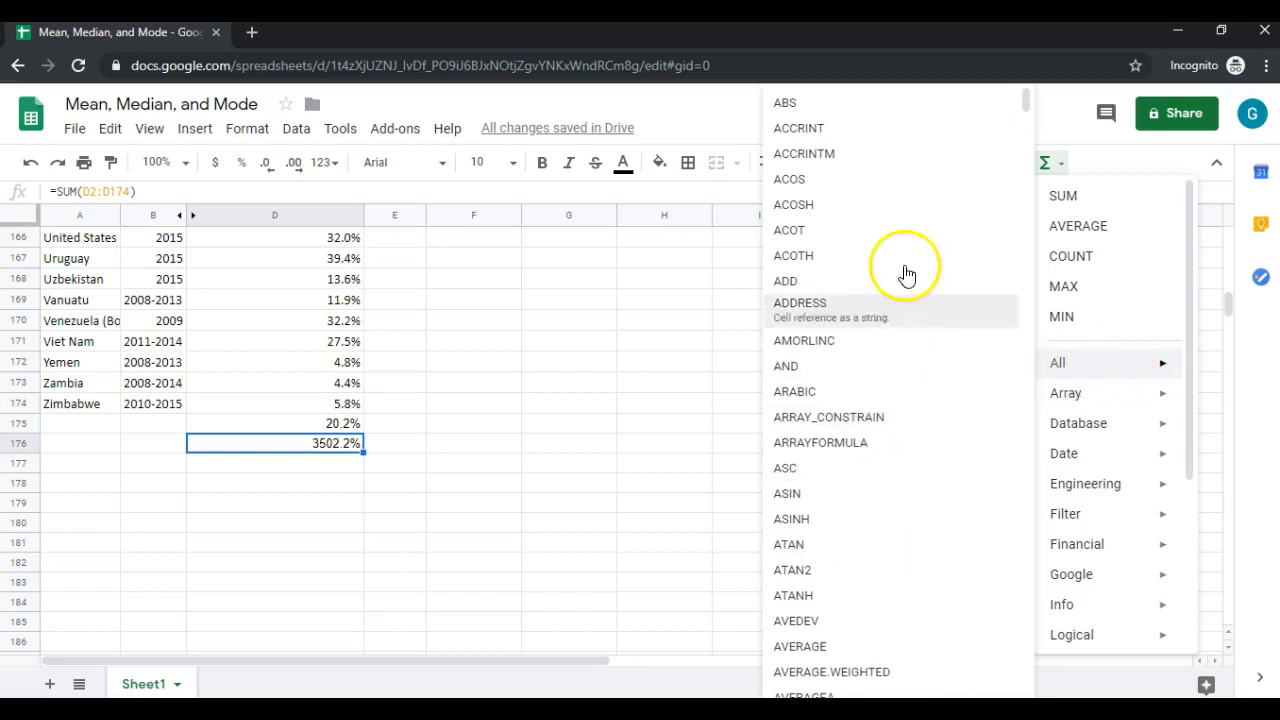
drag(1025, 113, 1026, 447)
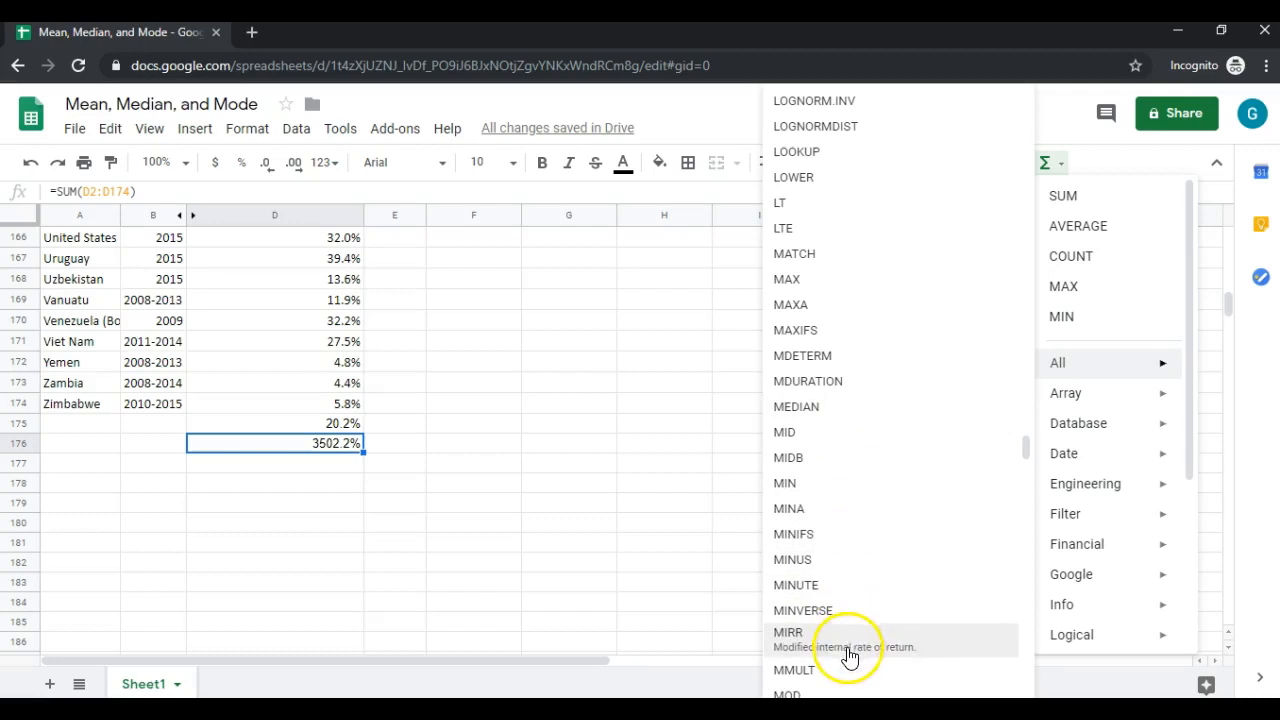
click(893, 412)
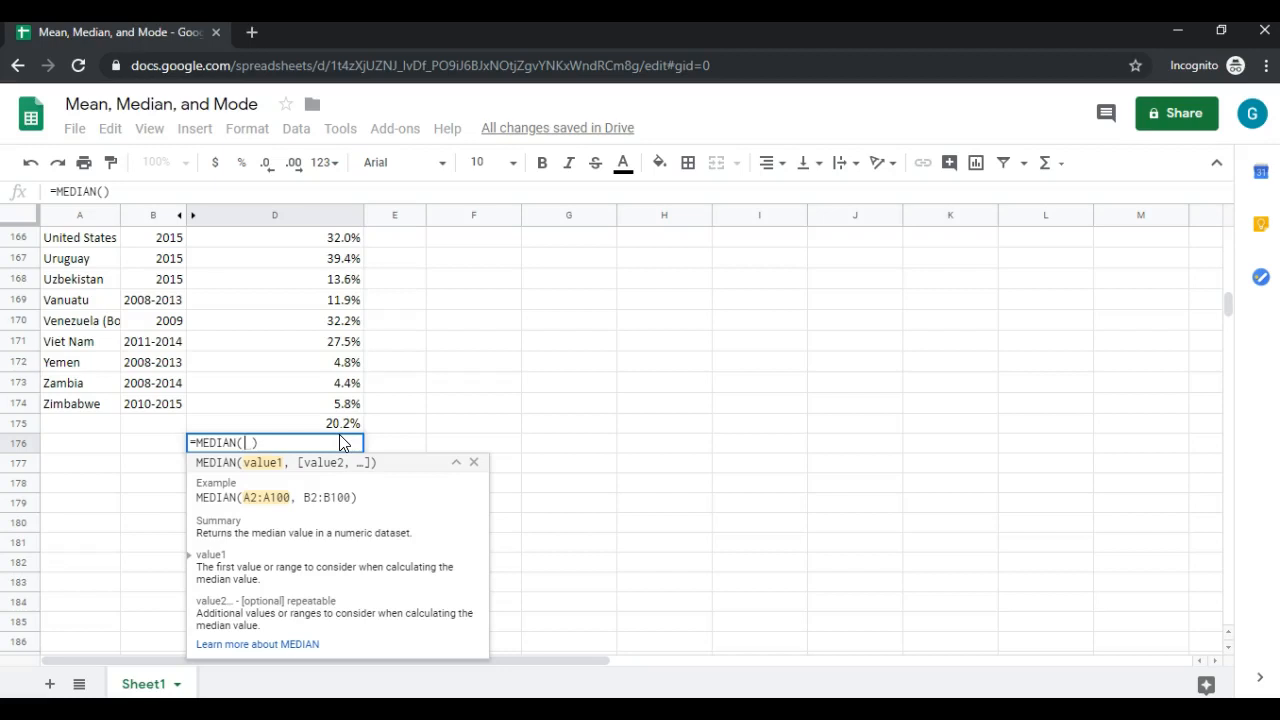
Step: Enter D2:D174 as the range of the MEDIAN function in D176 and check the finished formula
key(Right)
key(Right)
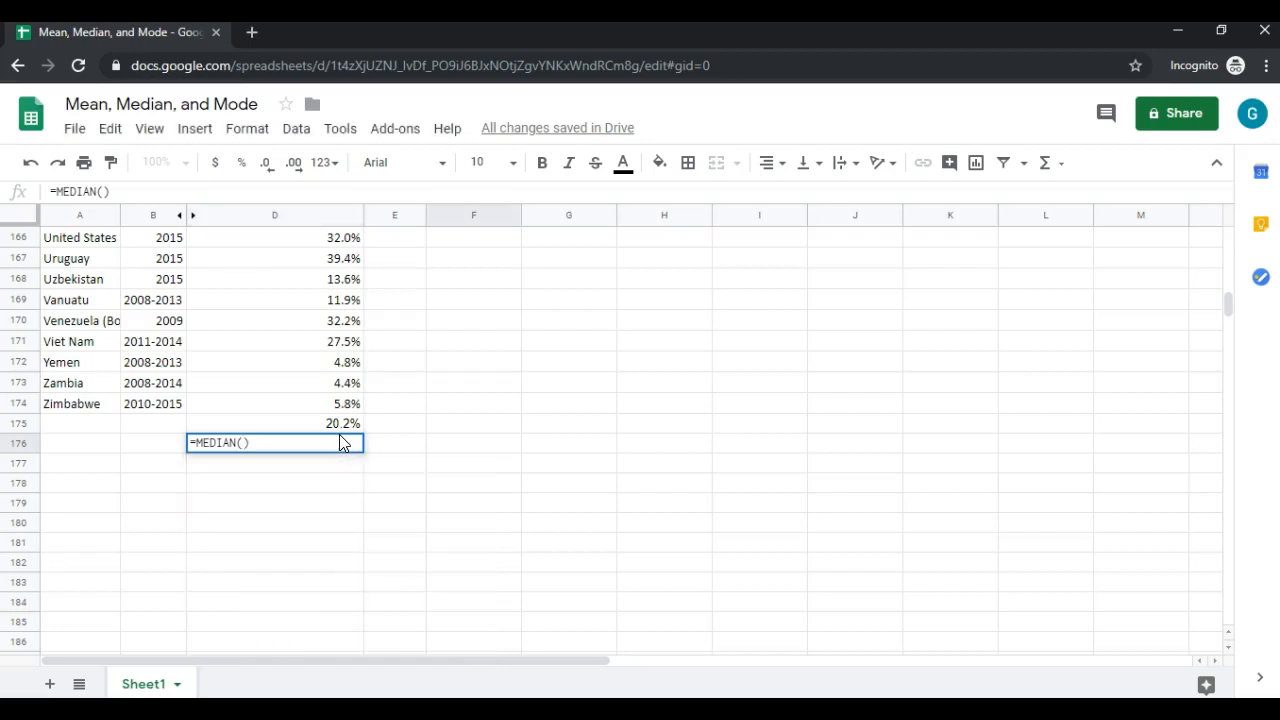
click(244, 443)
text(D2)
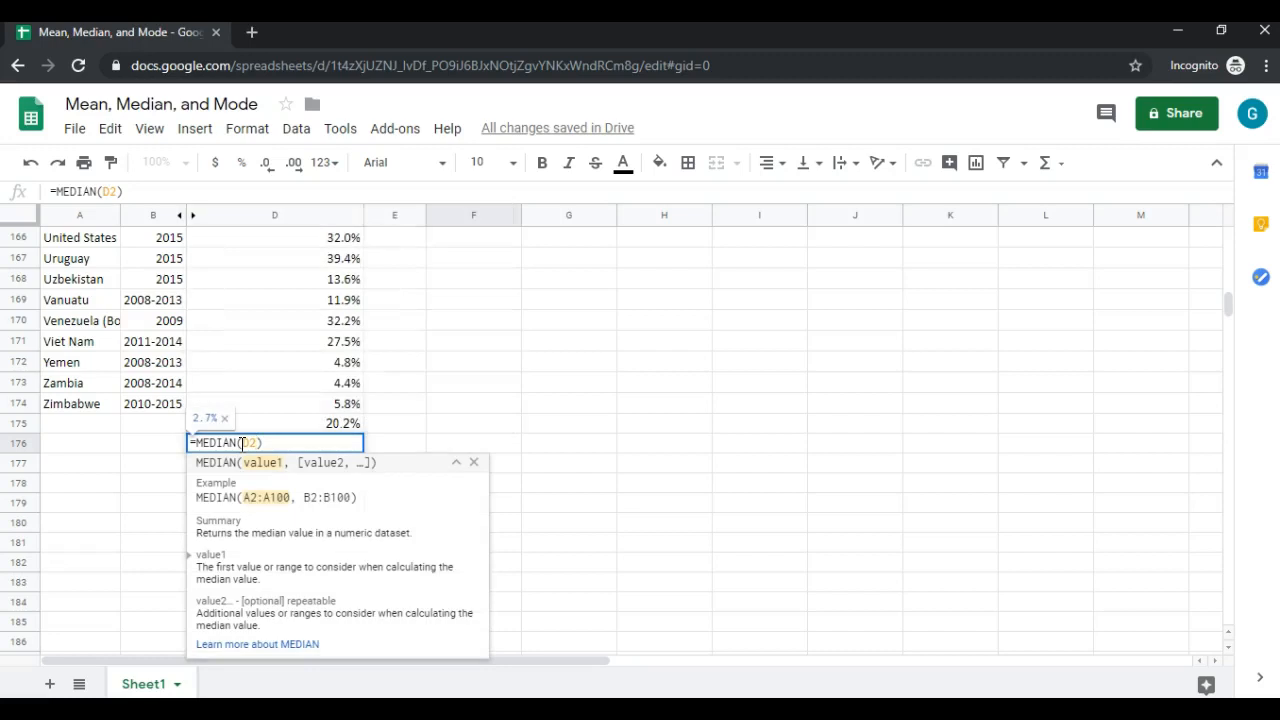
text(:)
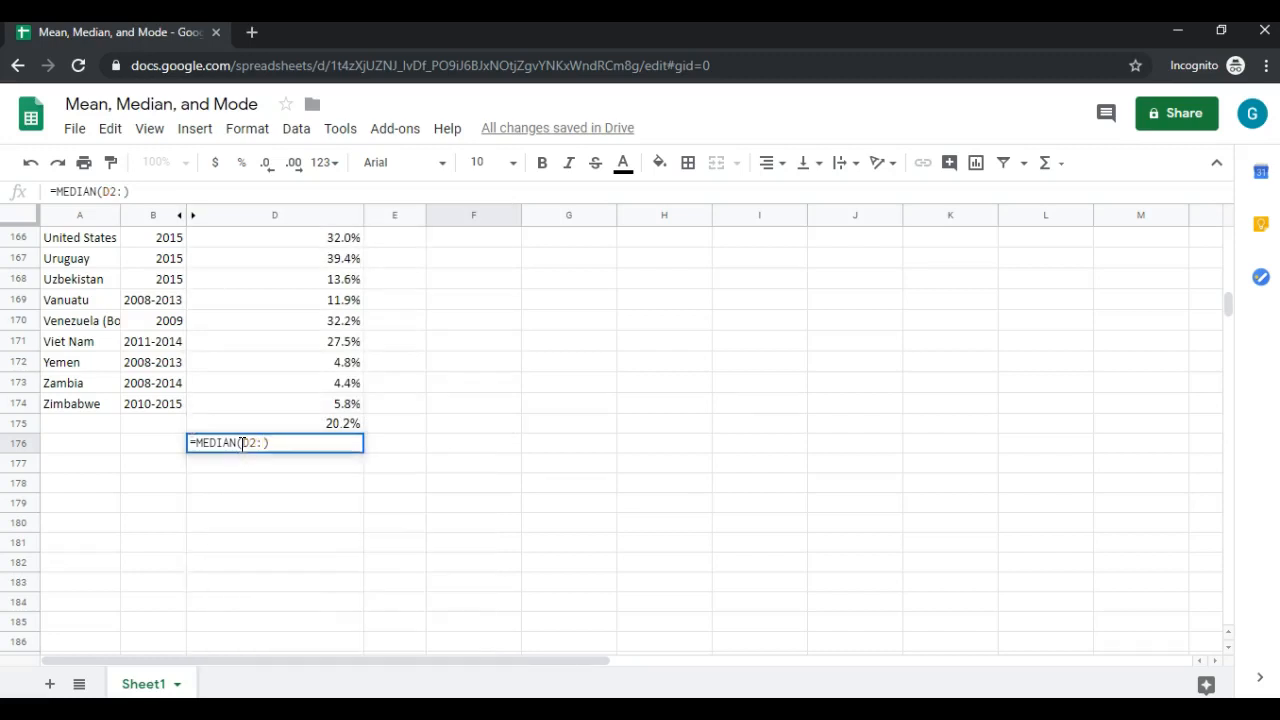
text(D174)
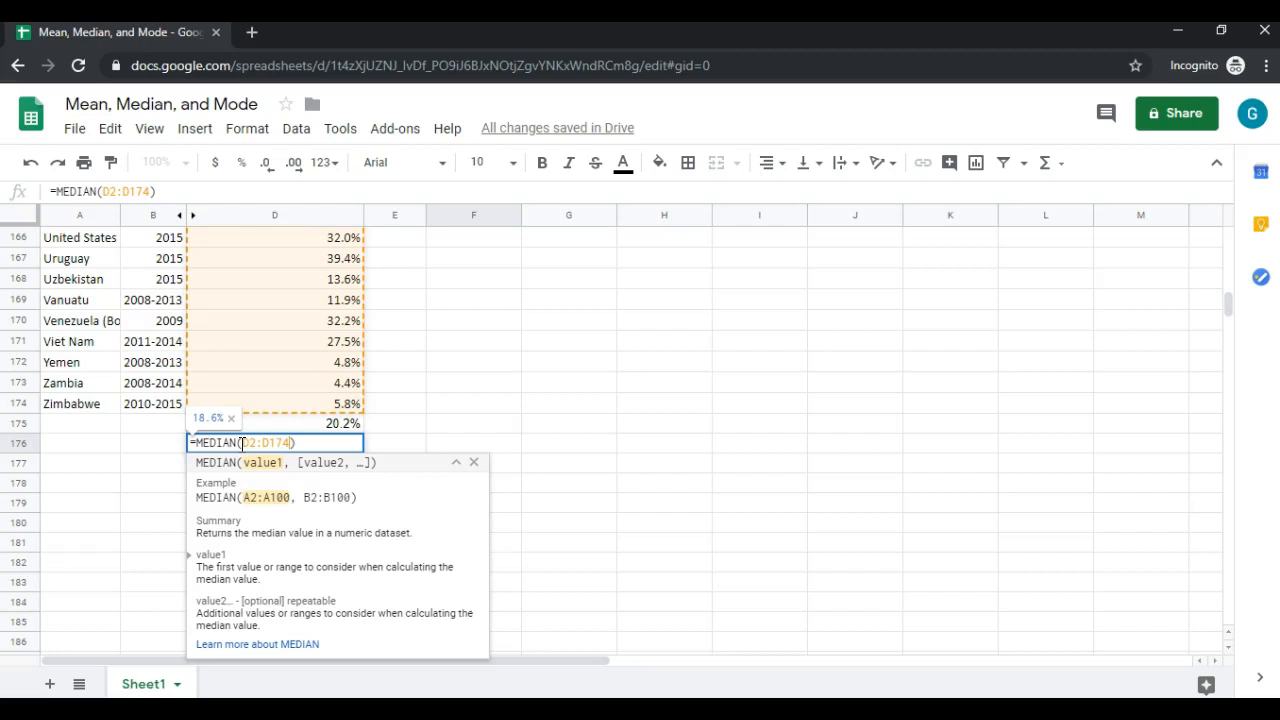
key(Return)
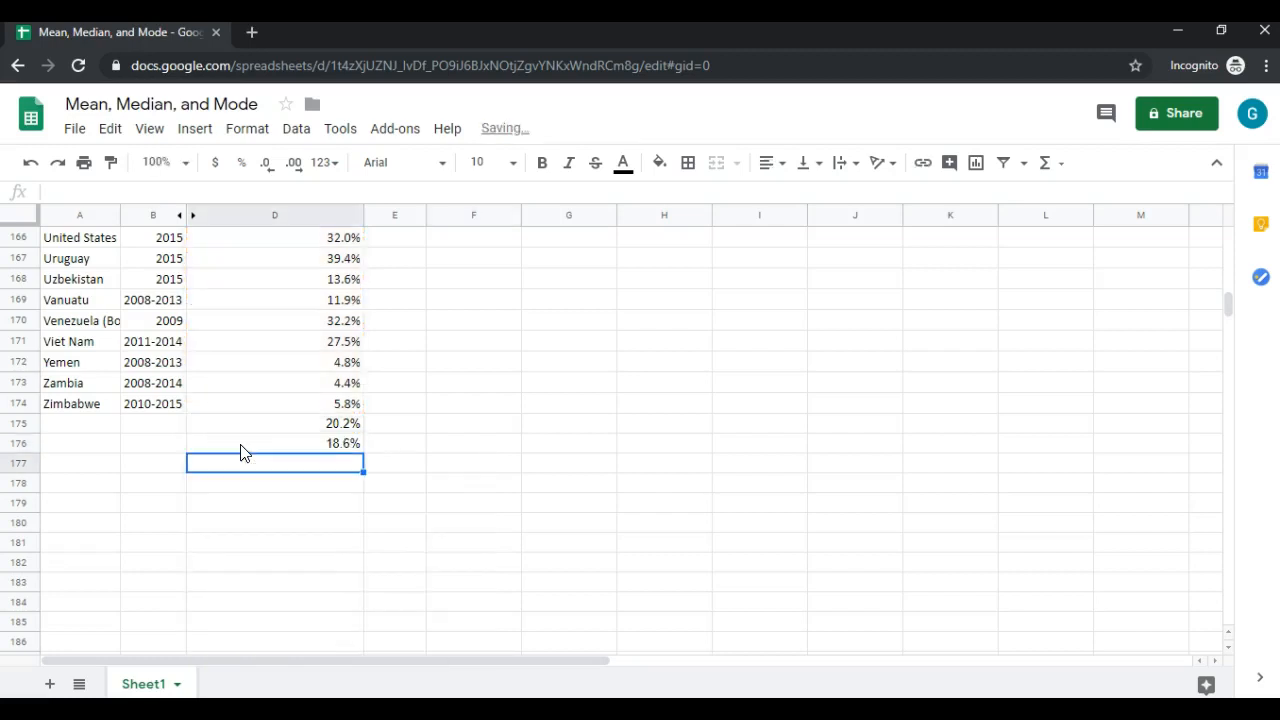
click(317, 446)
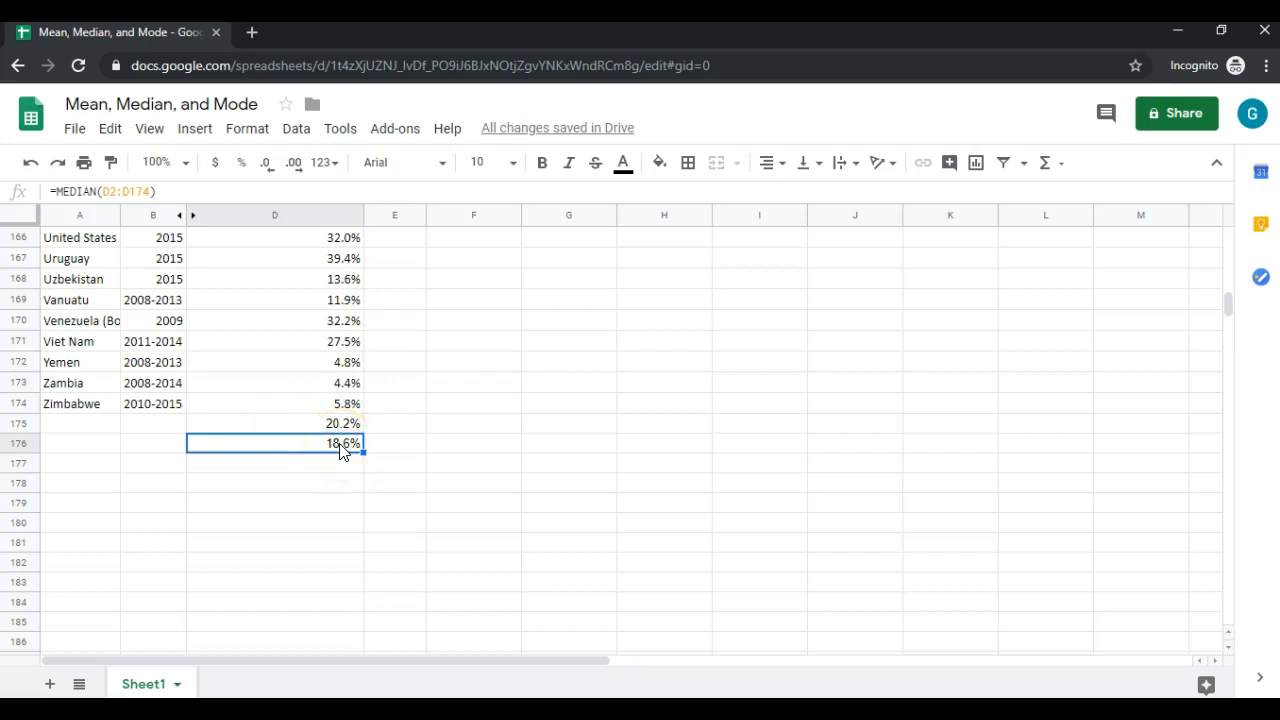
Step: Calculate the mode of the birth percentages in D2:D174 with the MODE function in cell D177
click(335, 465)
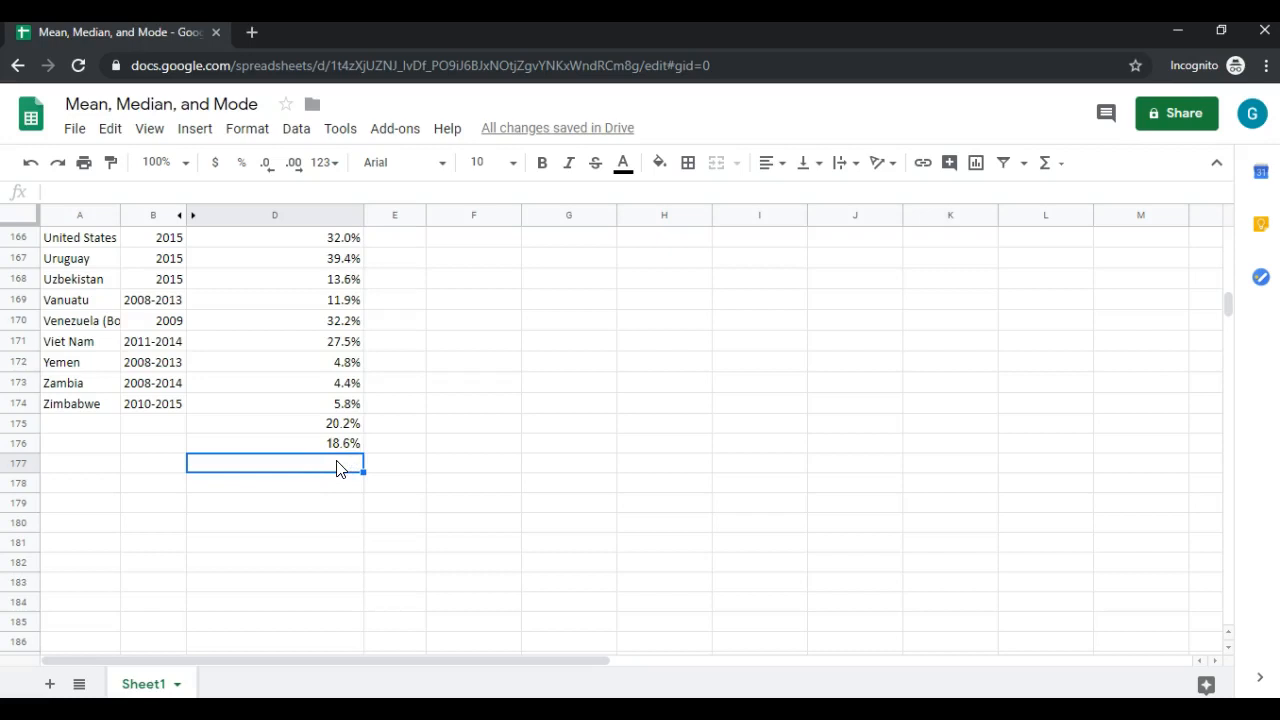
text(=)
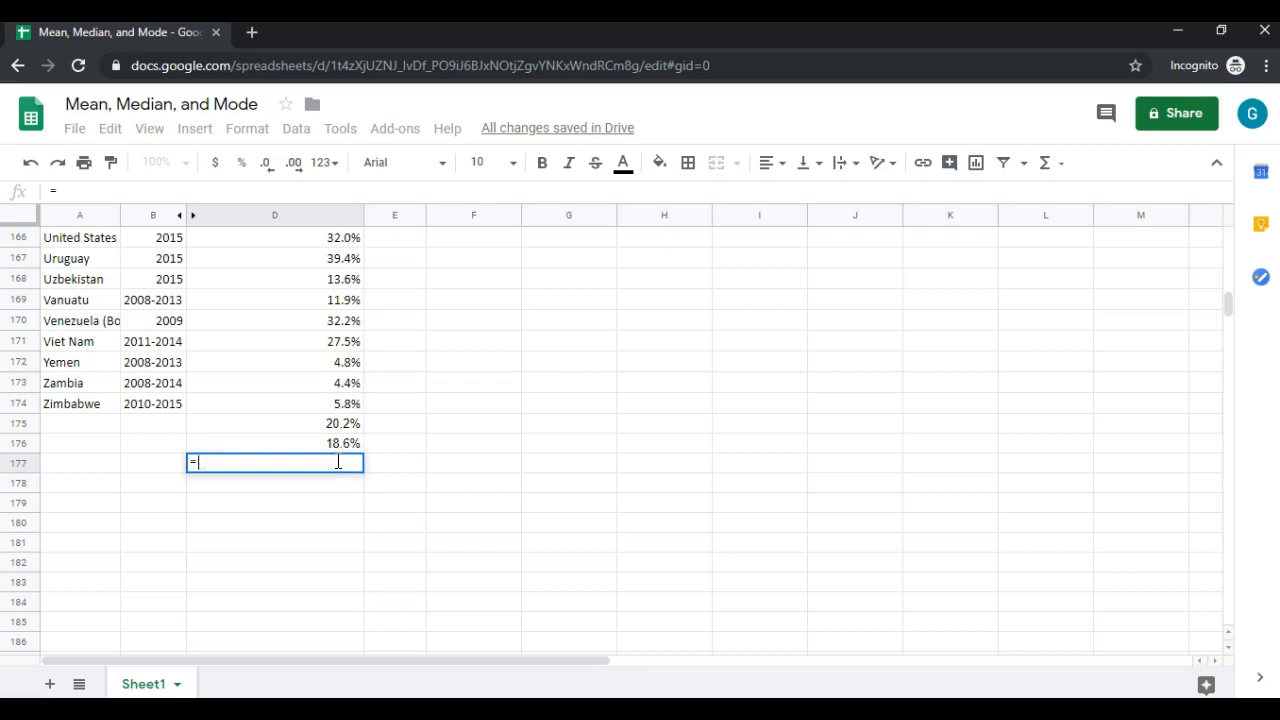
text(MODE)
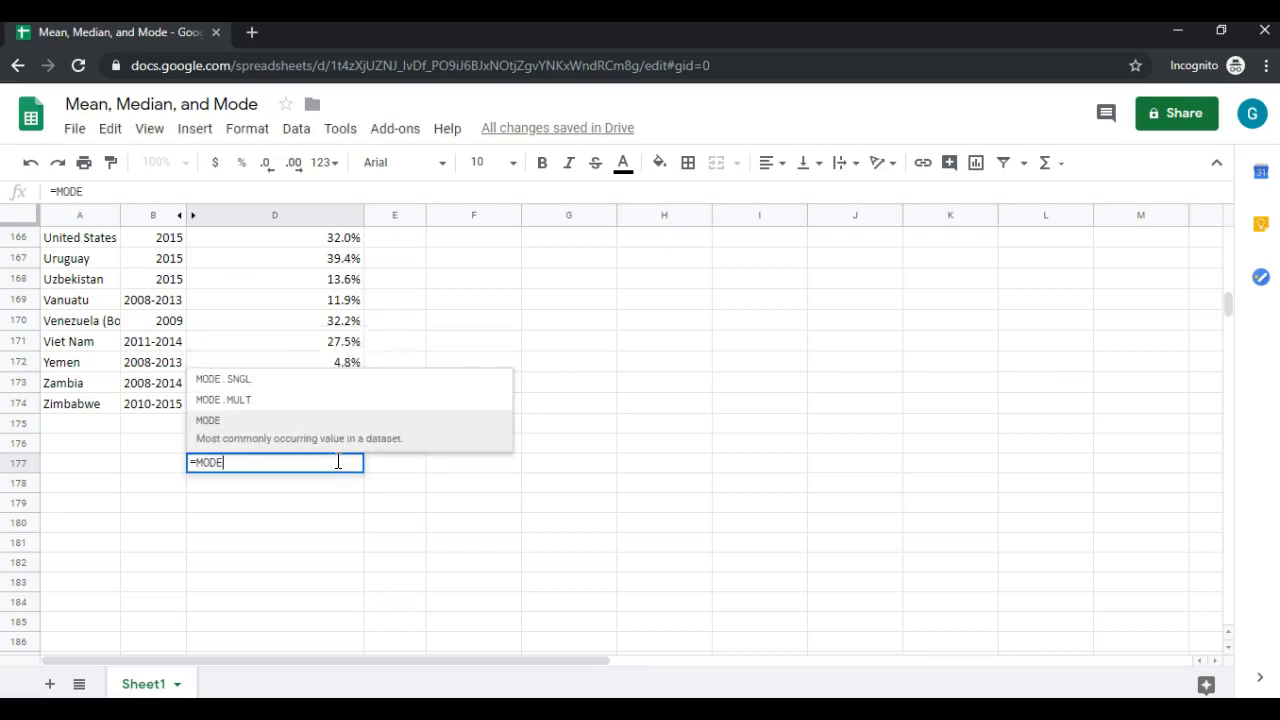
text(()
key(BackSpace)
text(()
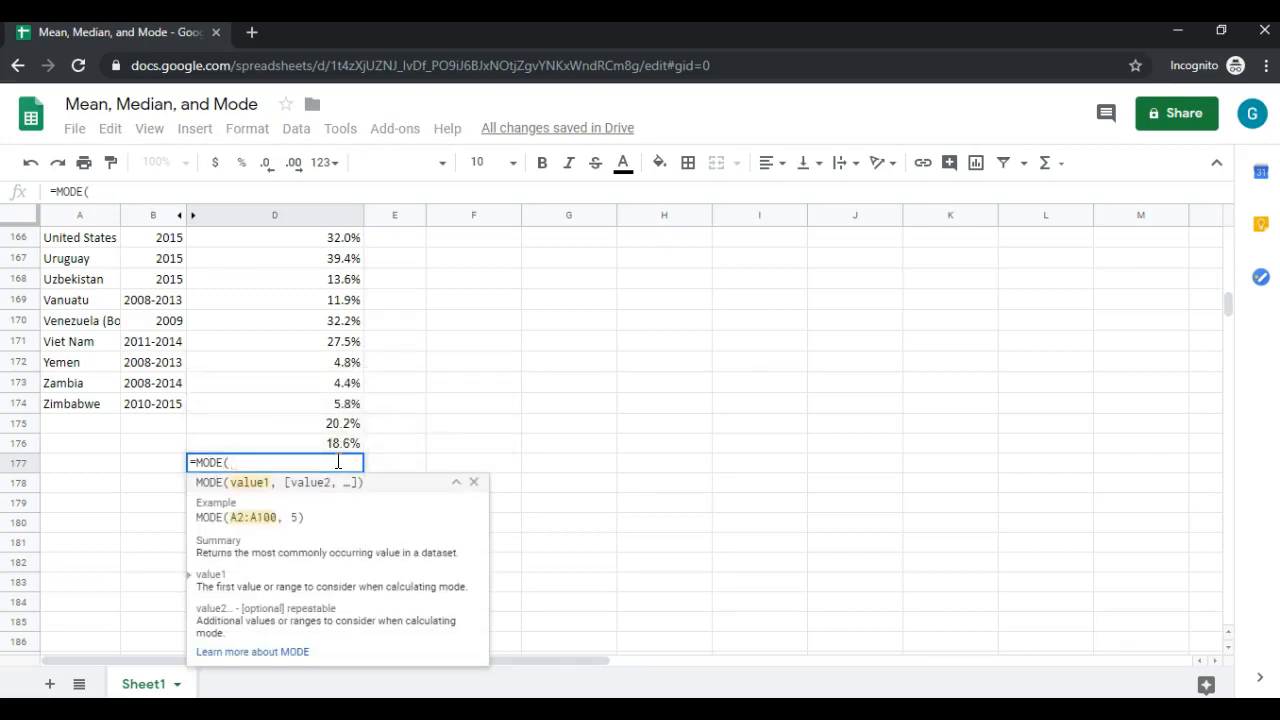
text(D)
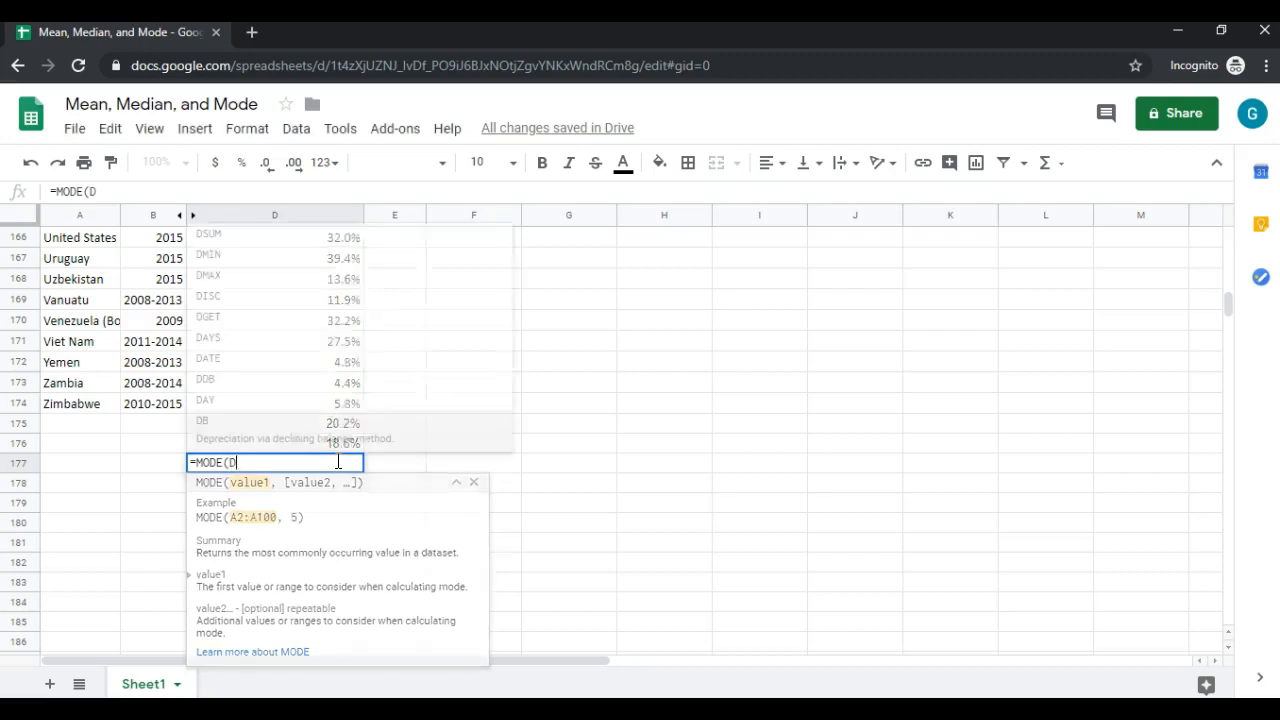
text(2:)
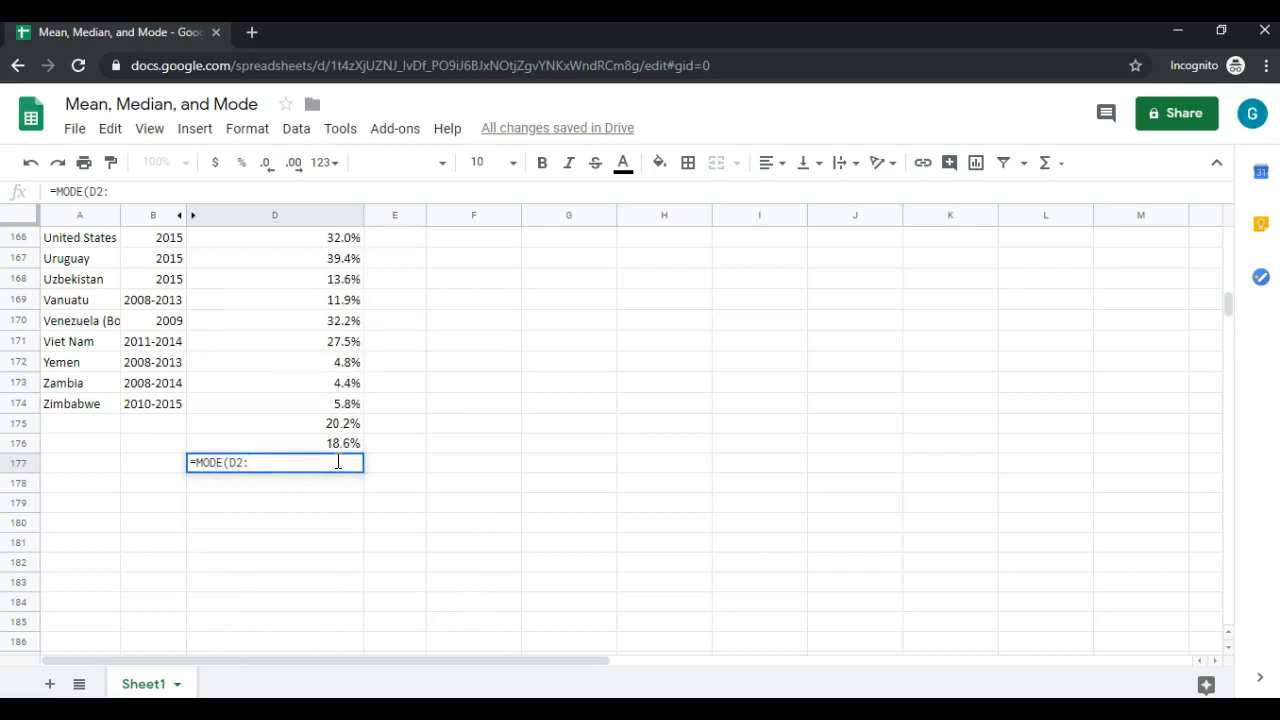
text(D174)
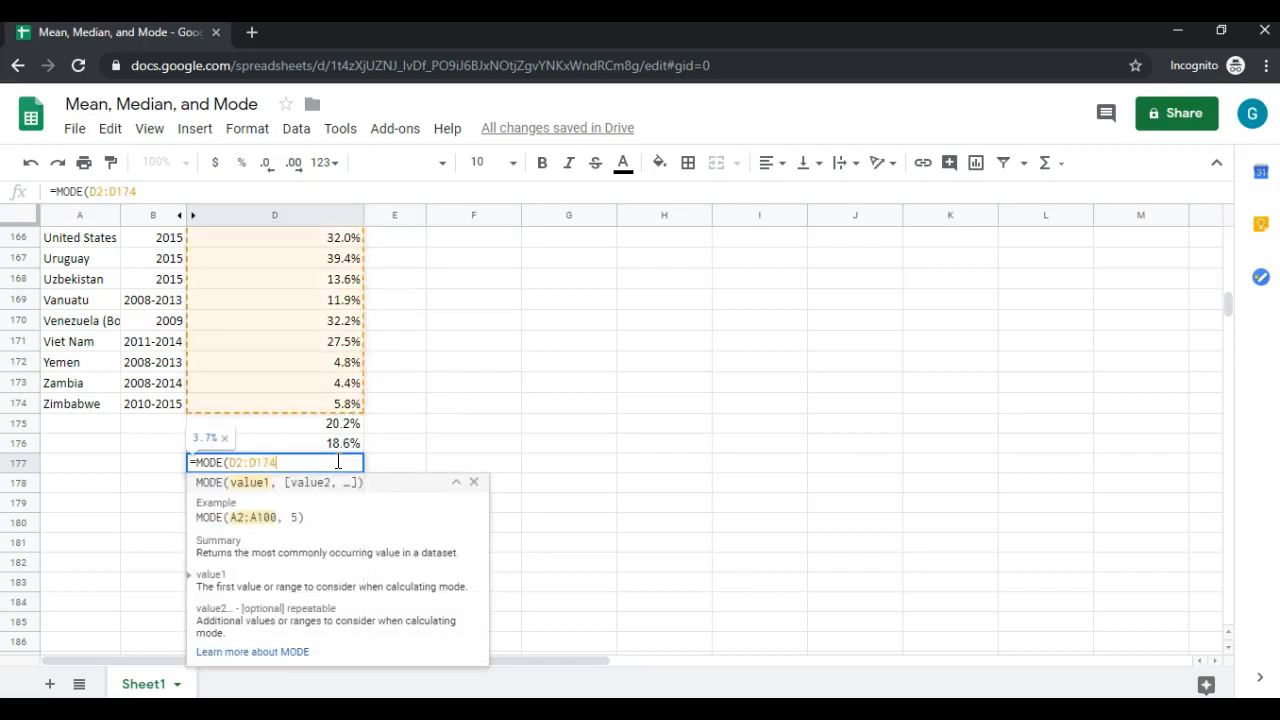
text())
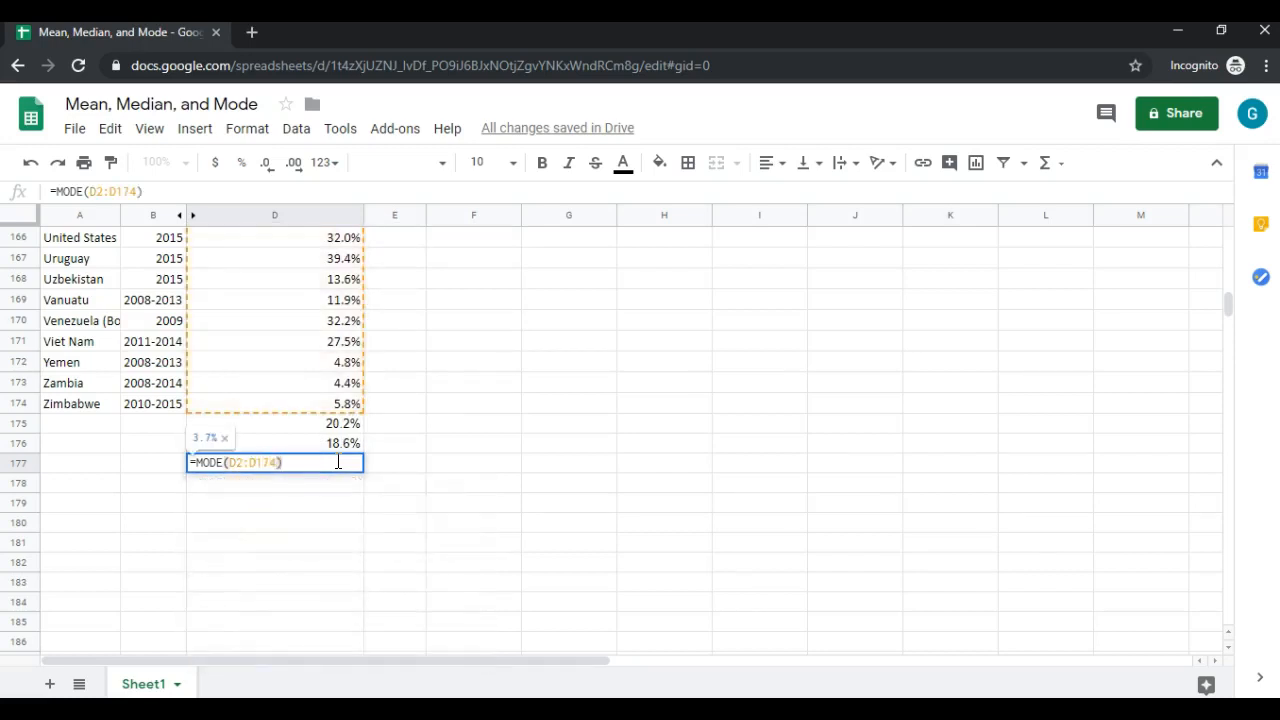
key(Return)
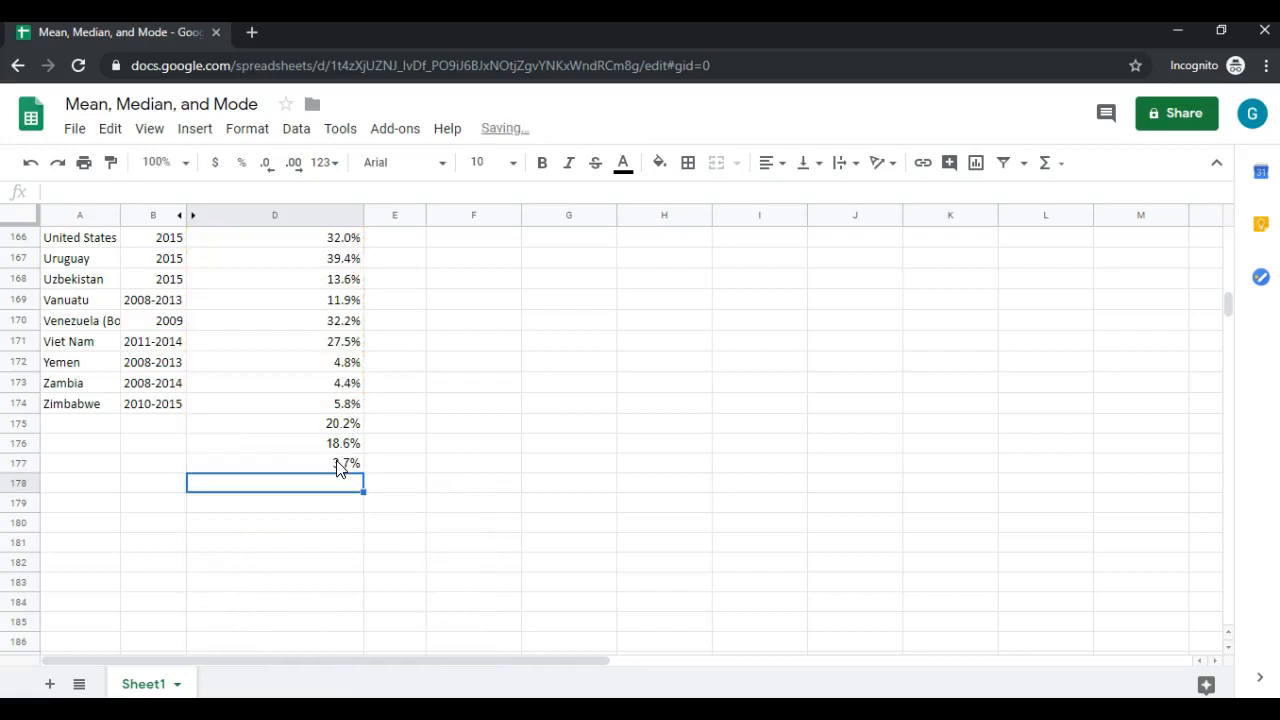
Step: Check the MODE formula in D177 and locate the MODE function and its description in the full function list
click(336, 462)
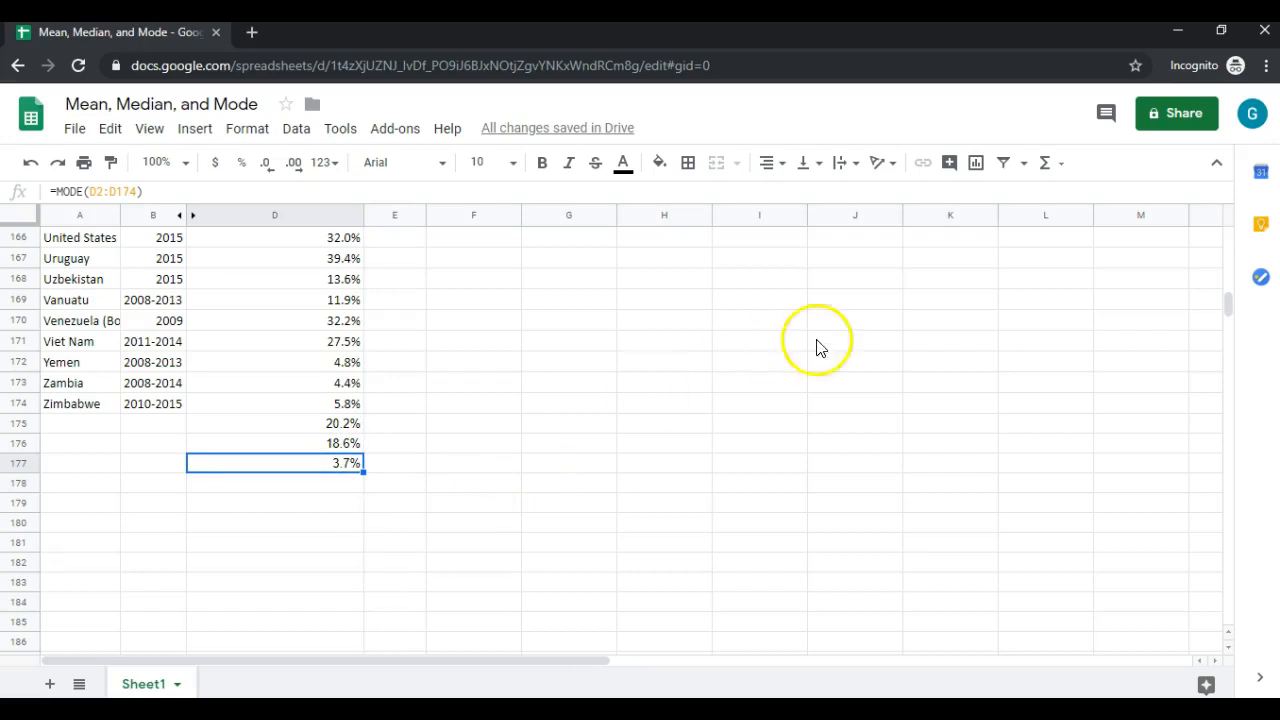
click(1057, 172)
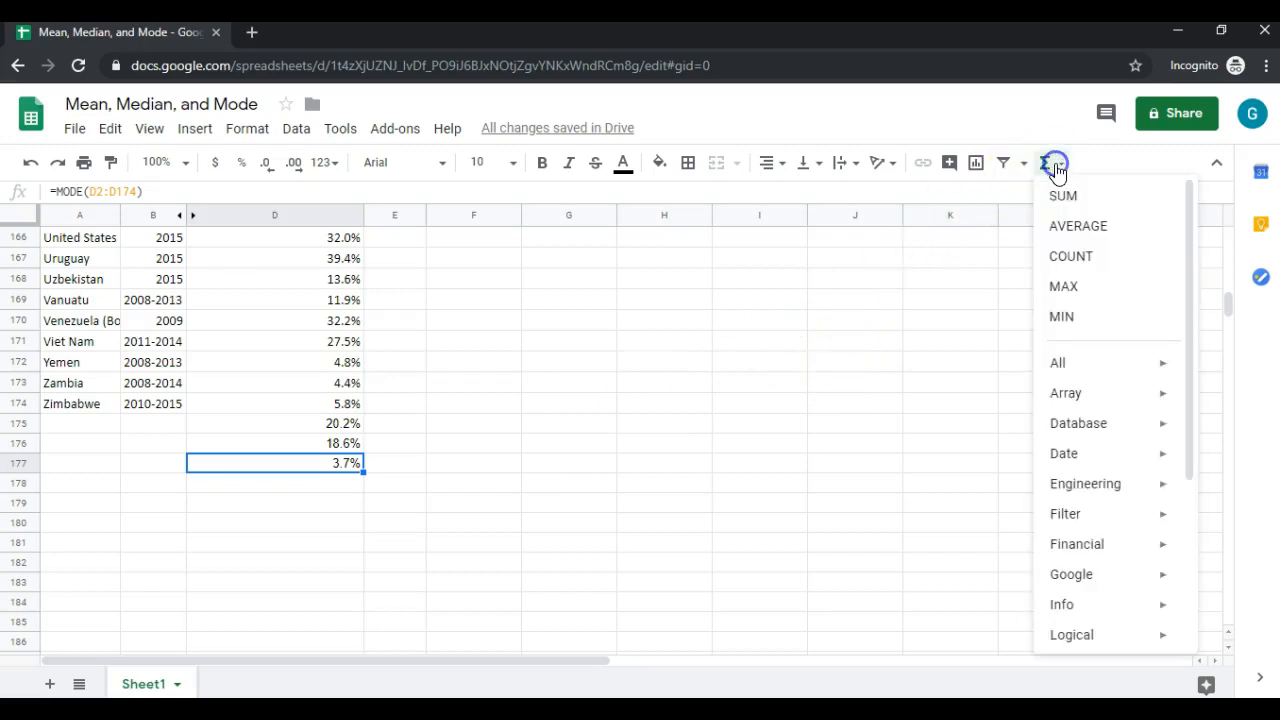
mouse_move(1078, 368)
mouse_move(1023, 451)
mouse_down()
mouse_move(1020, 437)
mouse_move(1023, 480)
mouse_move(1023, 468)
mouse_up()
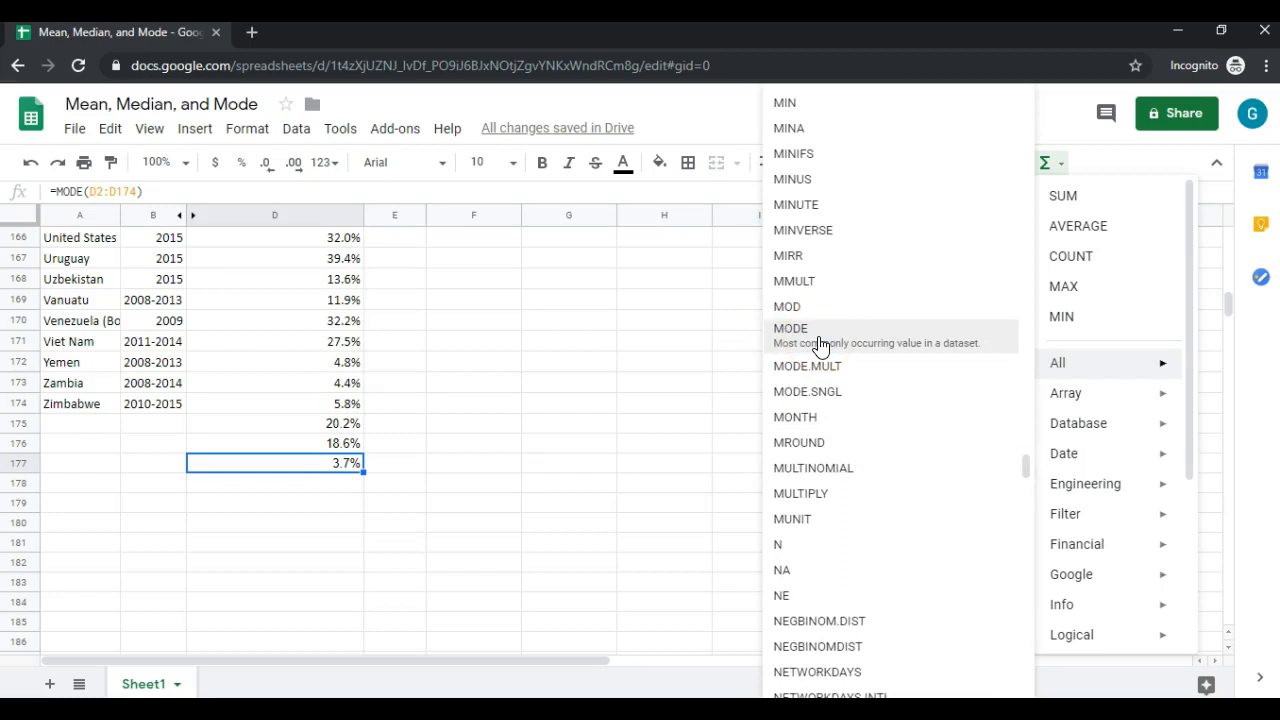
click(350, 484)
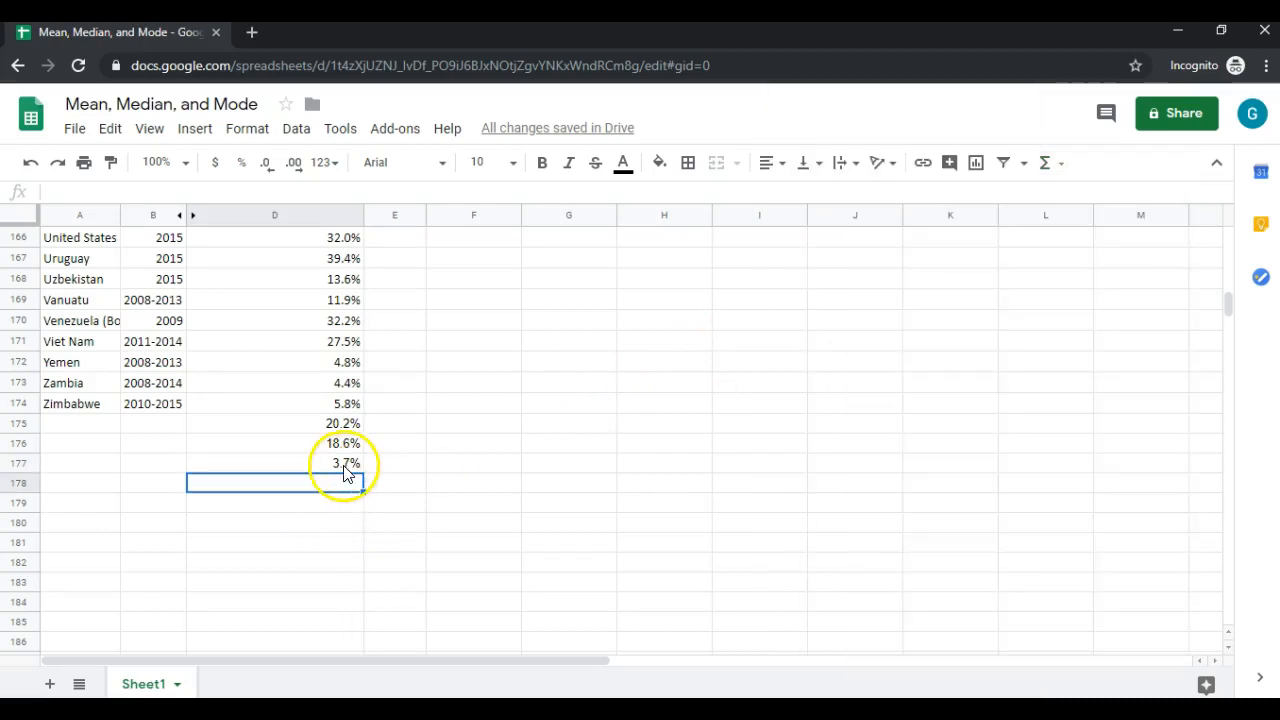